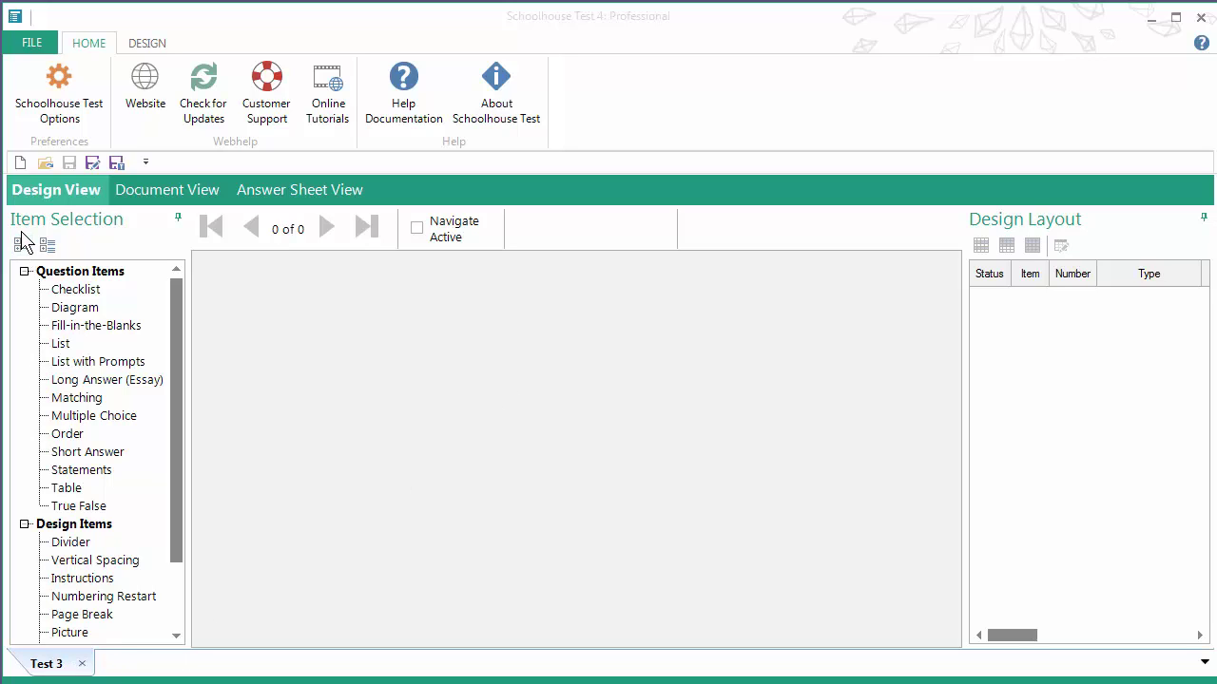
- Add a Fill-in-the-Blanks question with the sentence 'The cow jumped over the moon.'
click(20, 163)
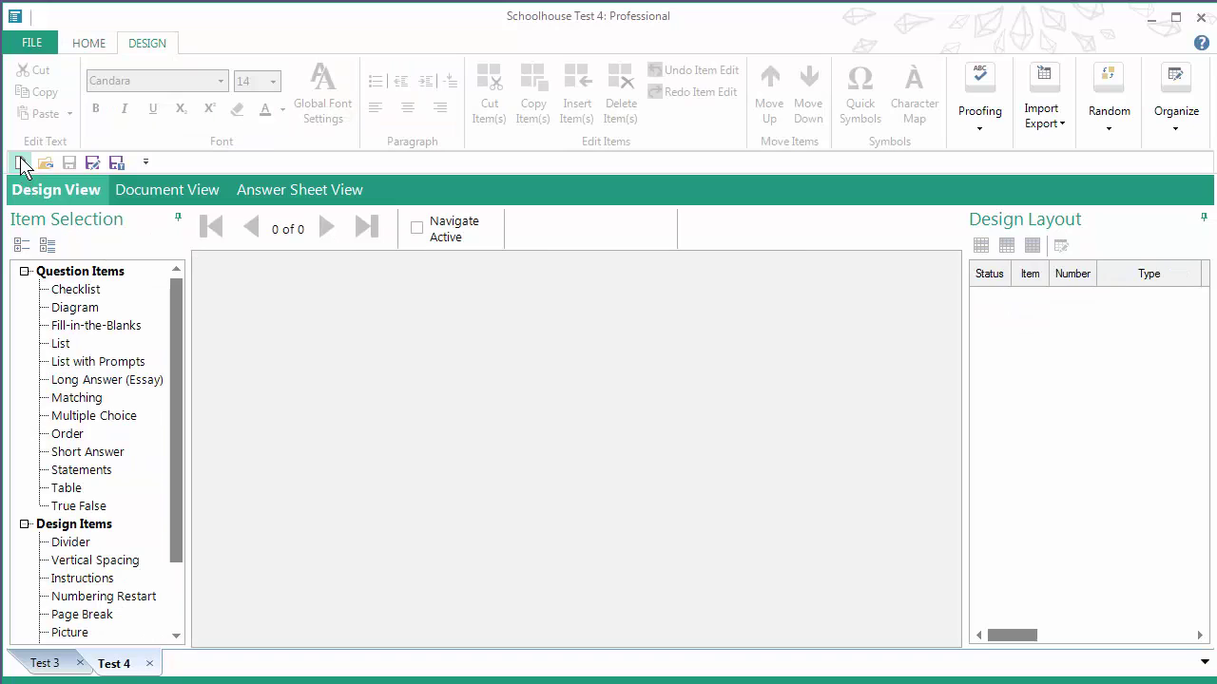
click(148, 663)
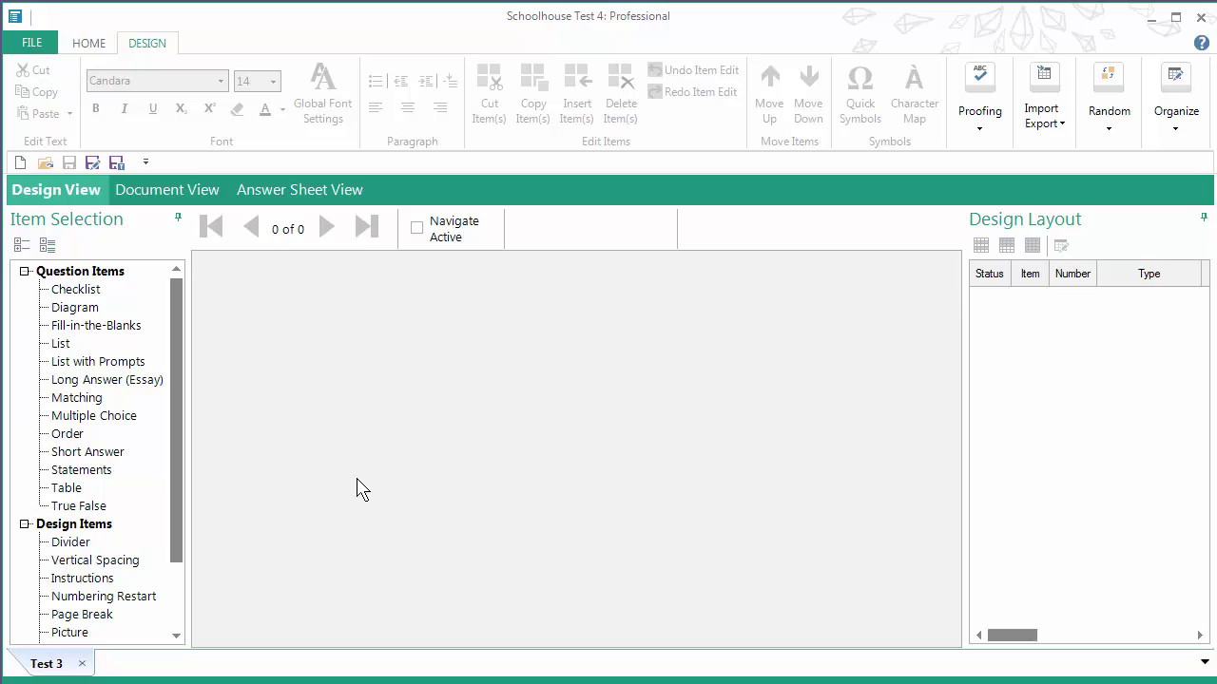
double_click(109, 328)
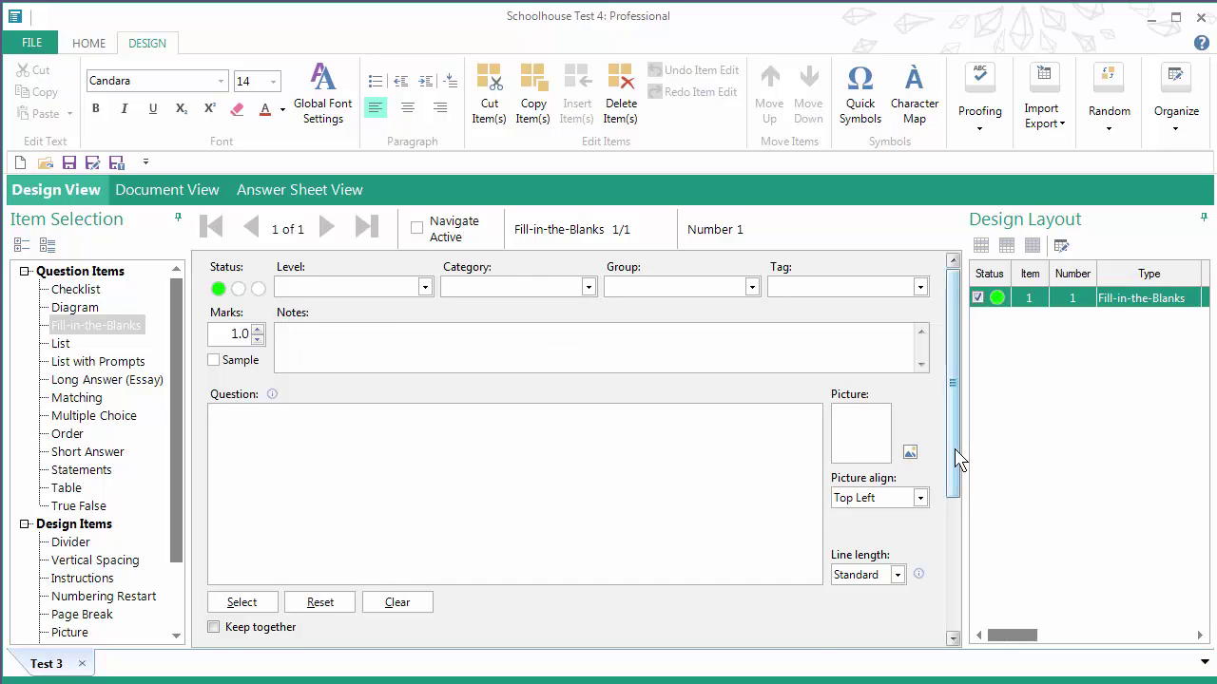
scroll(954, 458, down, 2)
scroll(955, 456, up, 2)
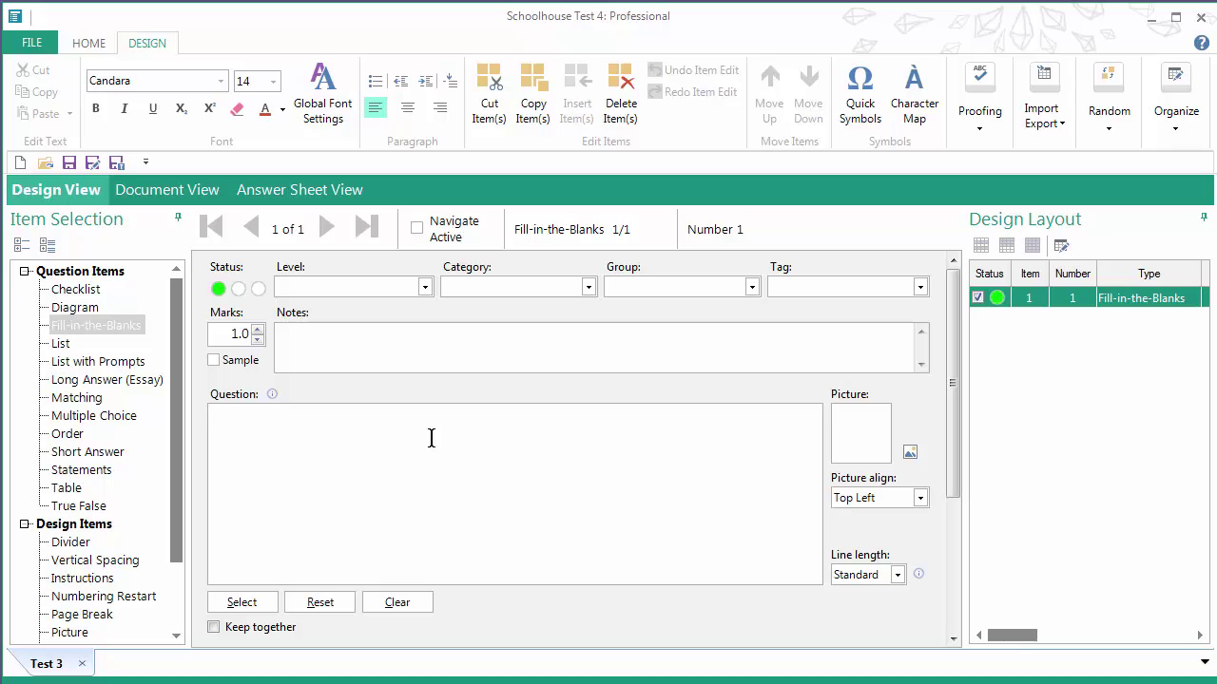
text(The cow jumped ov)
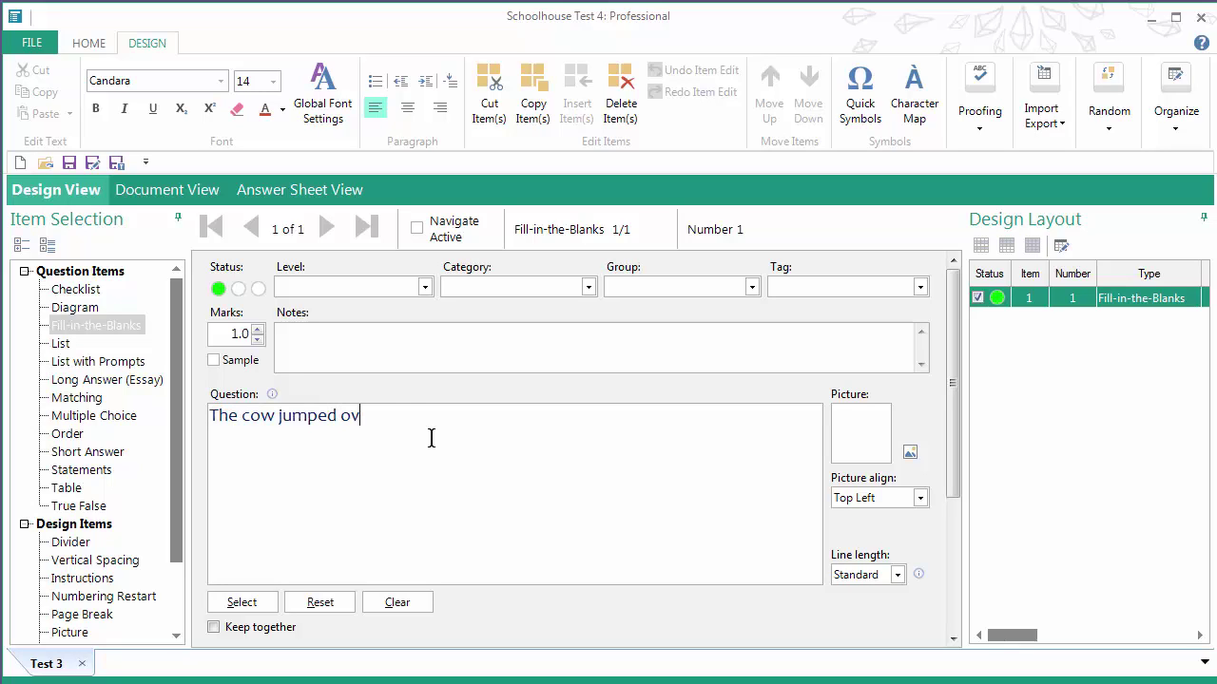
text(er the moon.)
- Make 'jumped' the only blank, resetting after also blanking 'moon'
double_click(304, 418)
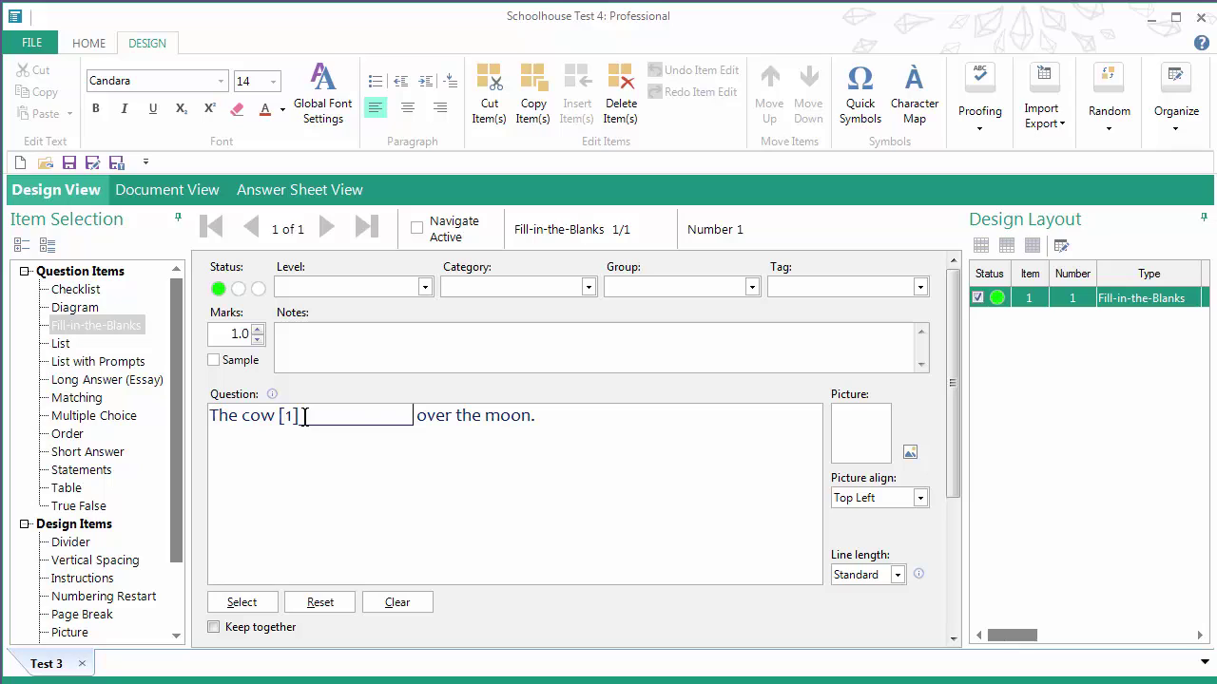
double_click(501, 419)
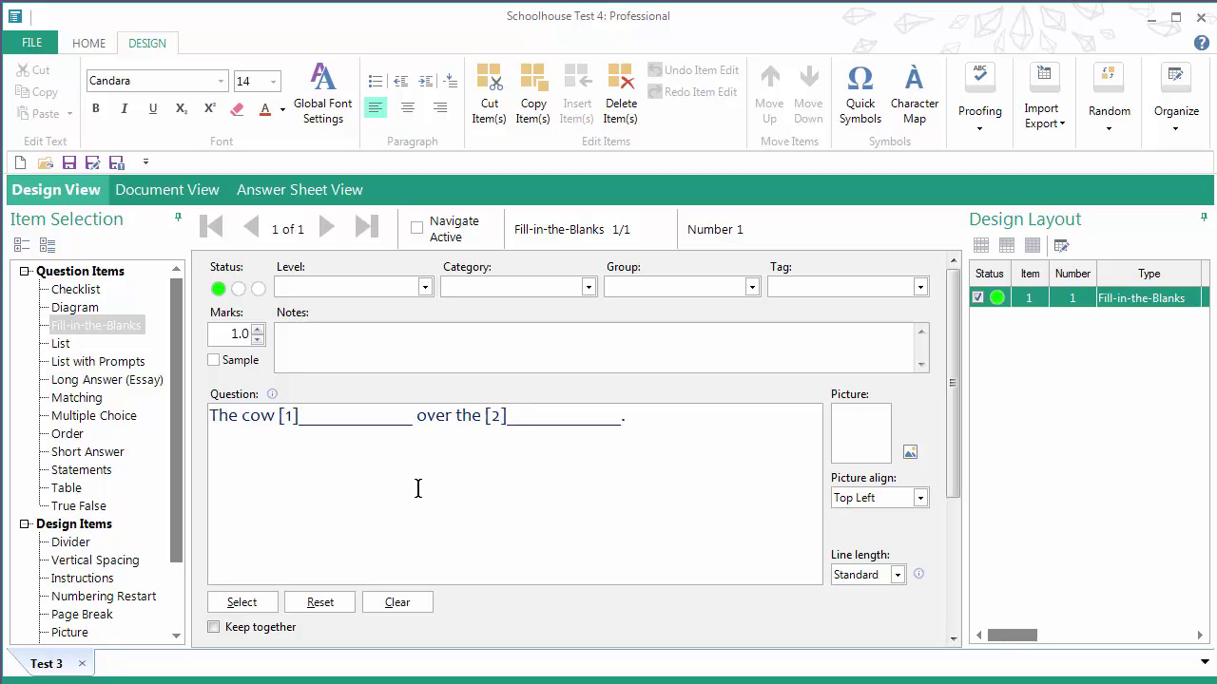
click(312, 603)
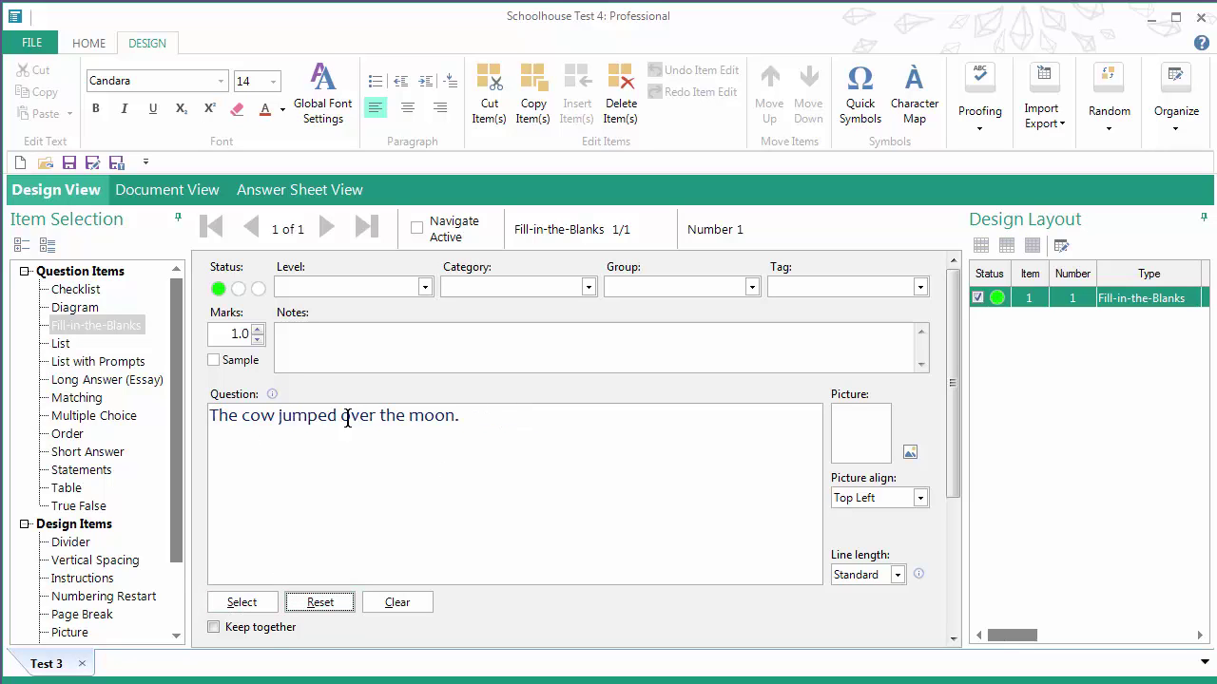
click(307, 418)
double_click(307, 418)
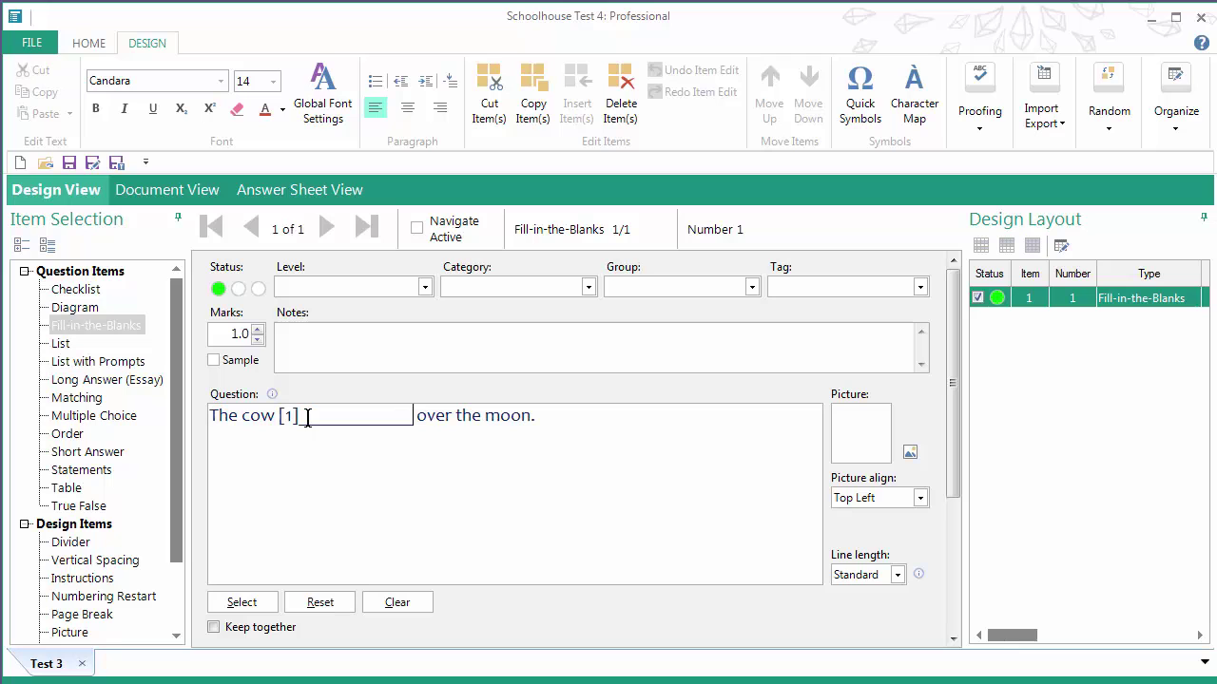
click(160, 195)
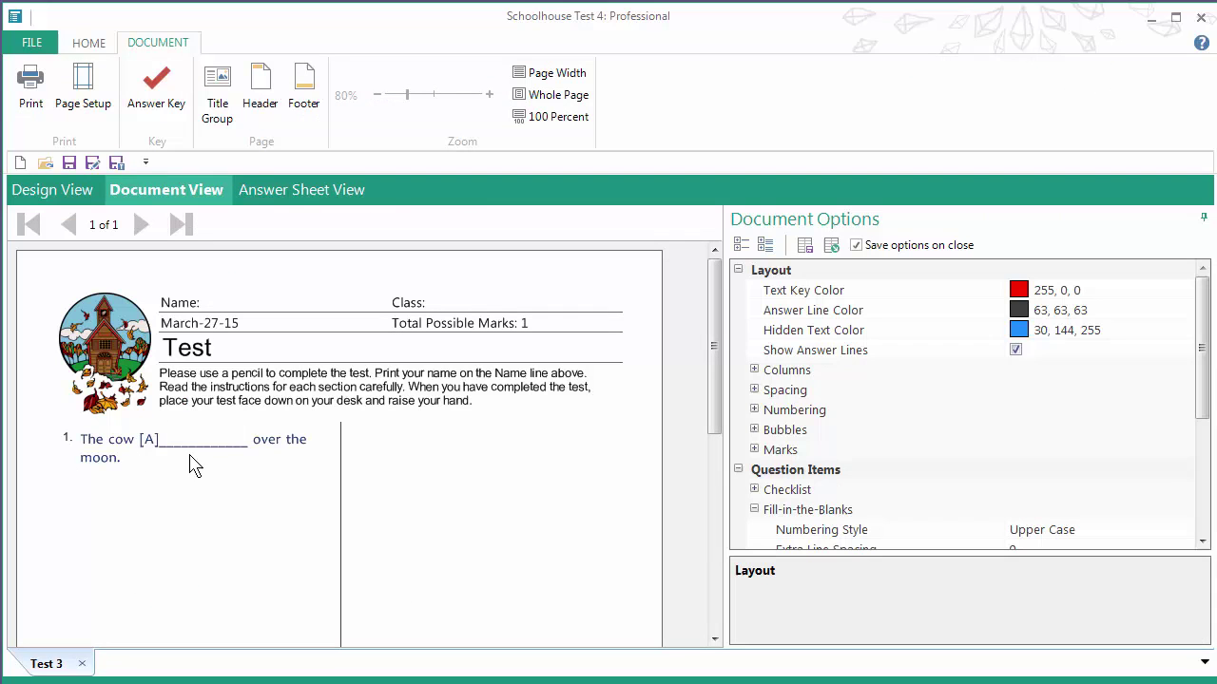
click(157, 95)
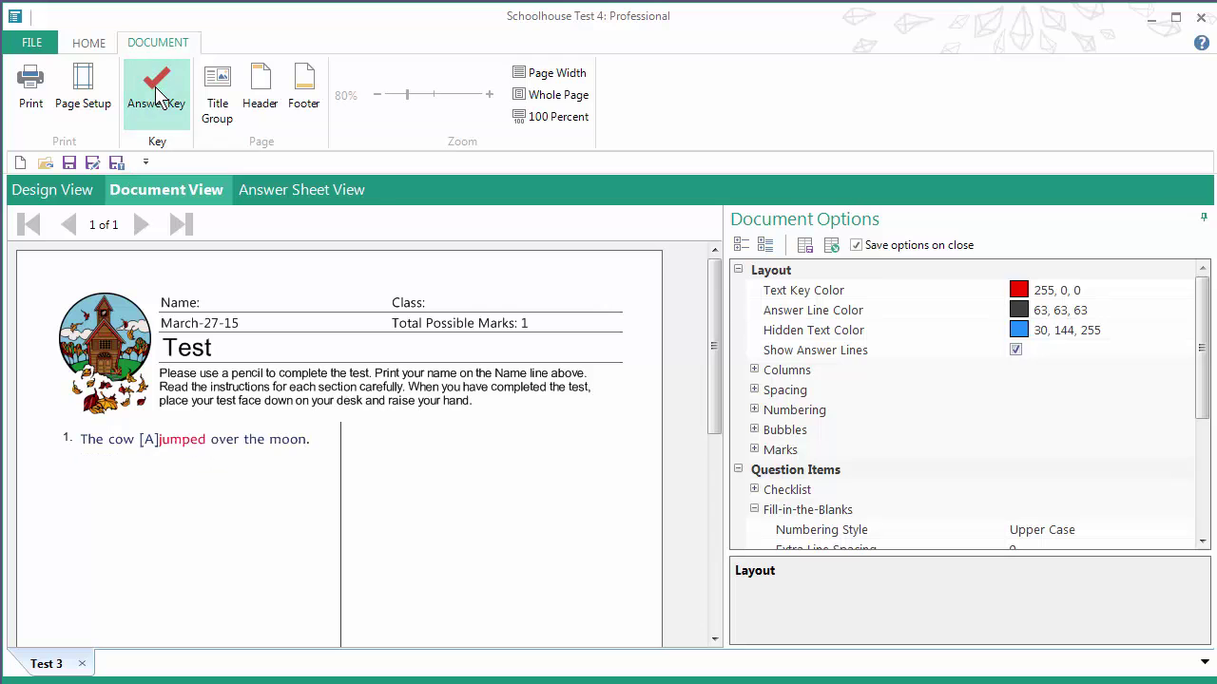
click(156, 95)
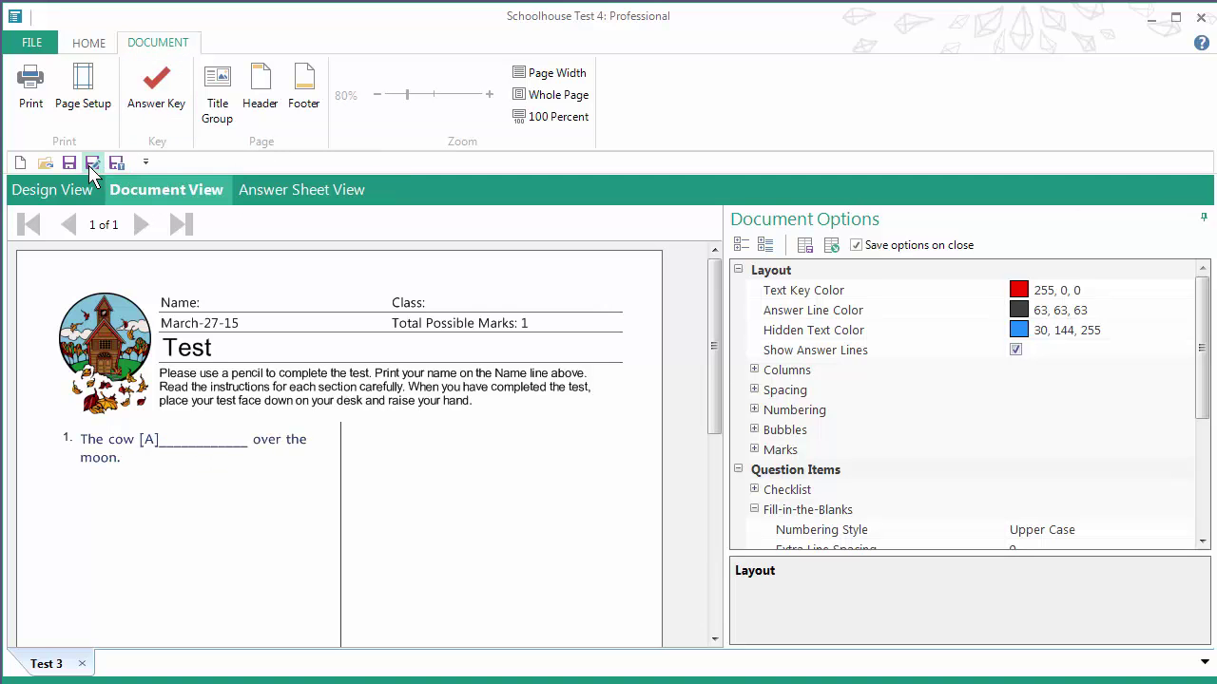
click(61, 187)
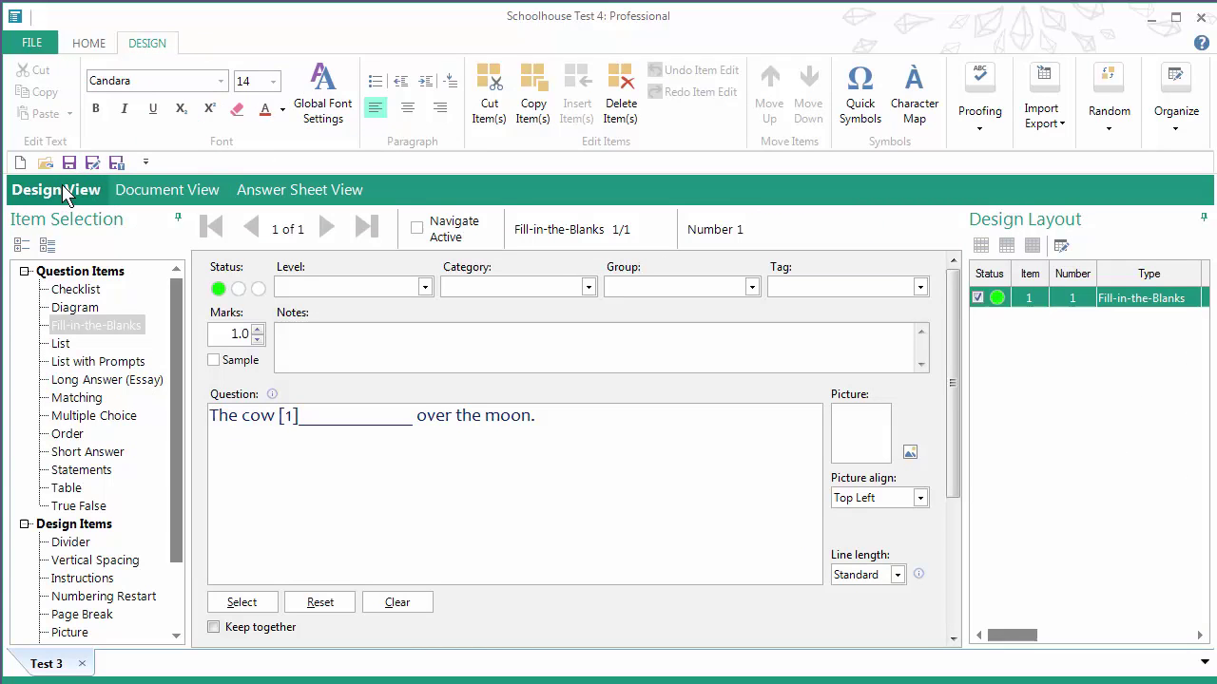
- Add a second Fill-in-the-Blanks question reading 'The dish ran away with the spoon.'
double_click(109, 329)
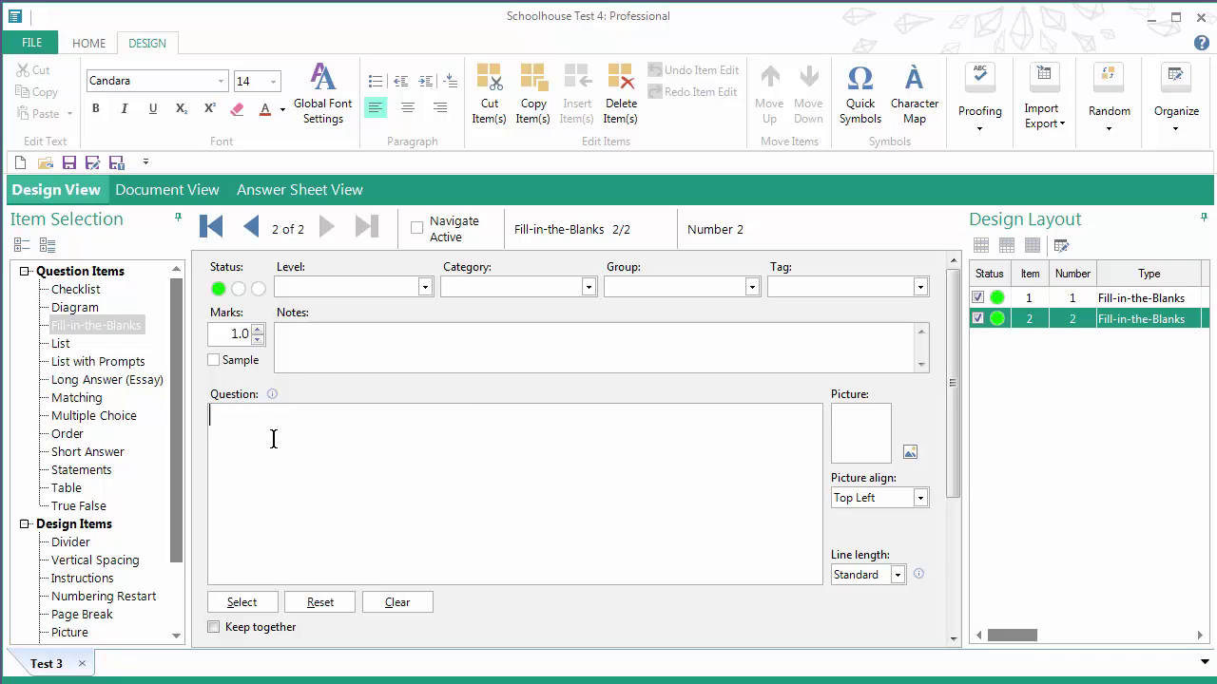
text(The dish ran away with t)
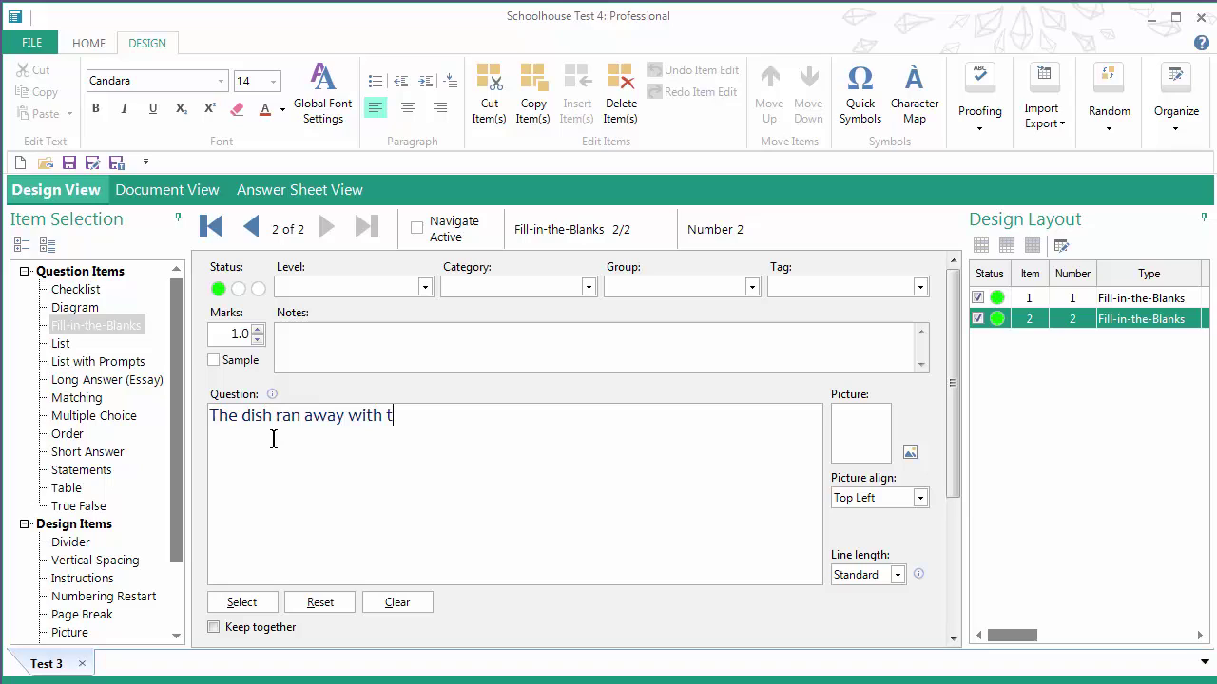
text(he spoon.)
- Blank out 'ran away with', then check it in Document View with the Answer Key
drag(382, 419, 331, 415)
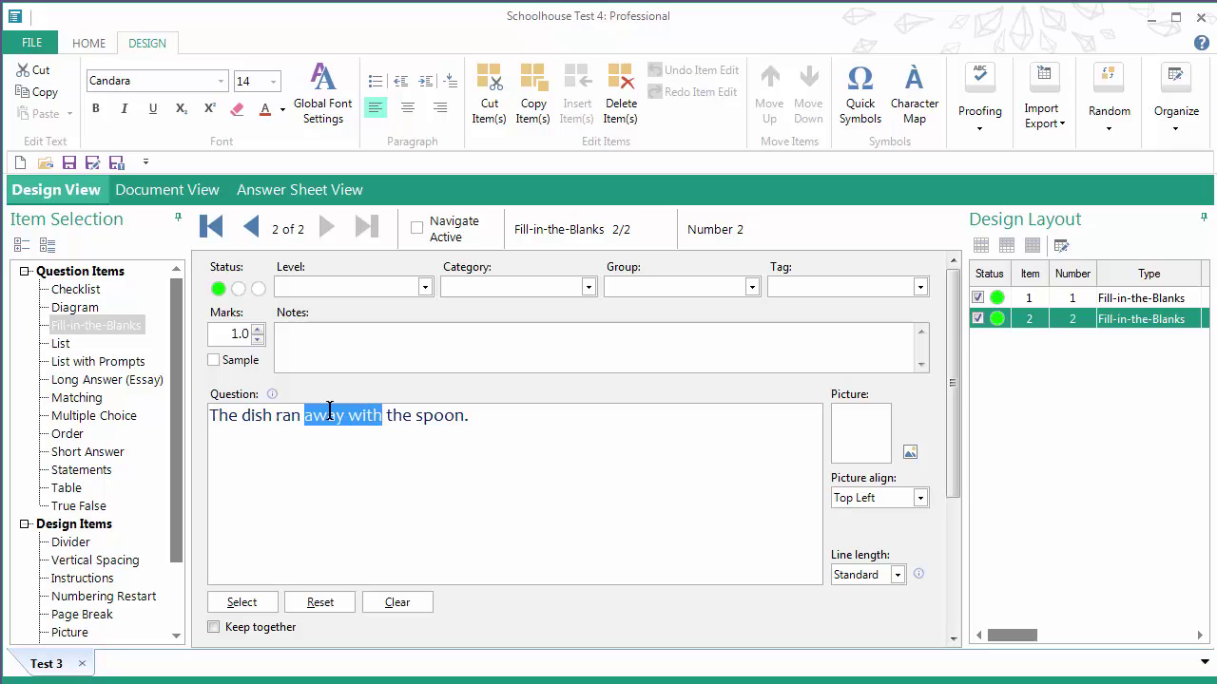
key(shift+Left)
key(shift+Left)
key(shift+Left)
key(shift+Left)
click(241, 603)
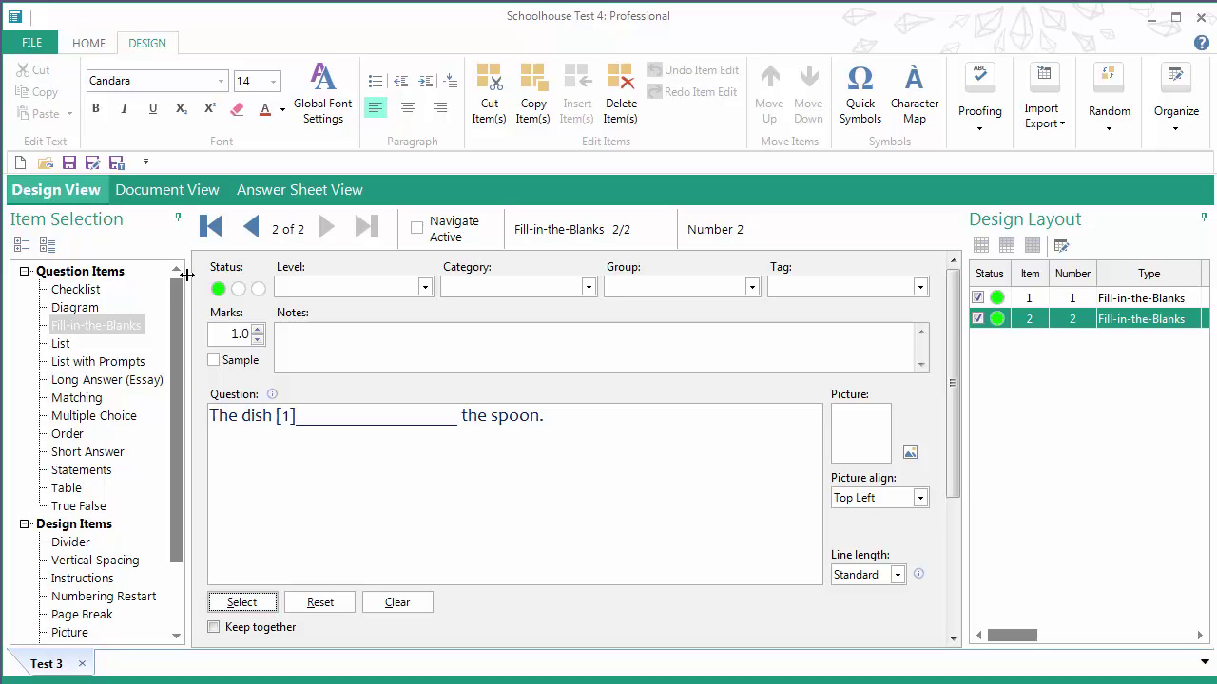
click(166, 193)
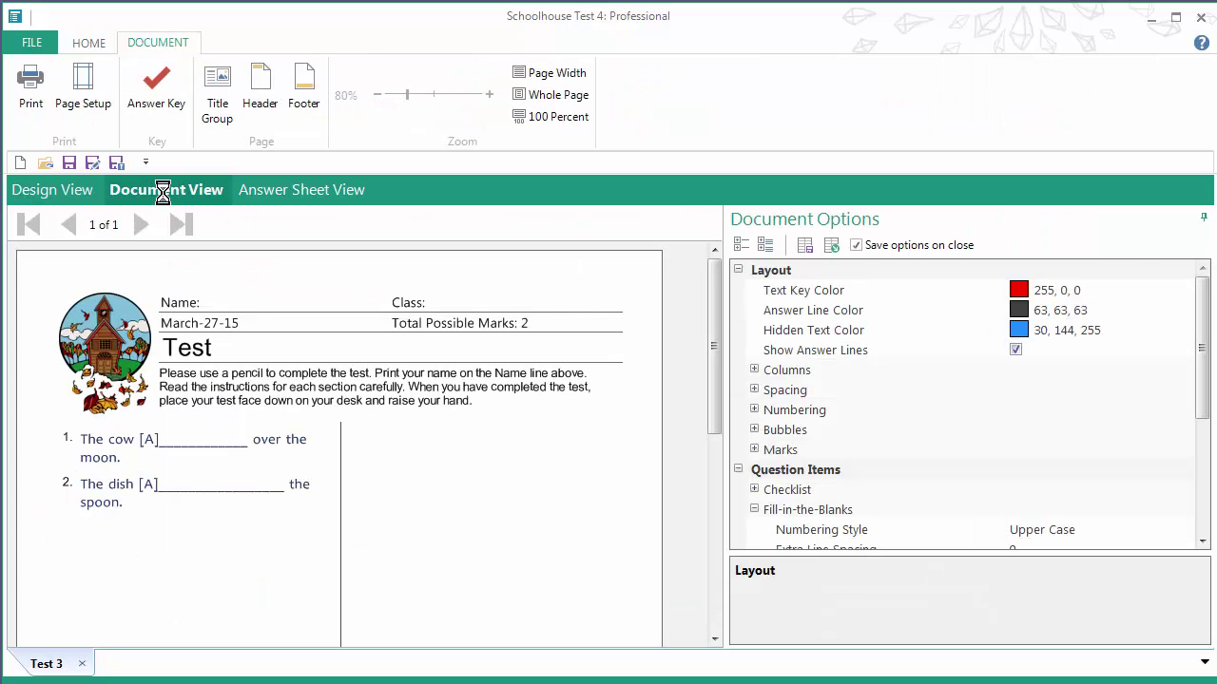
click(155, 114)
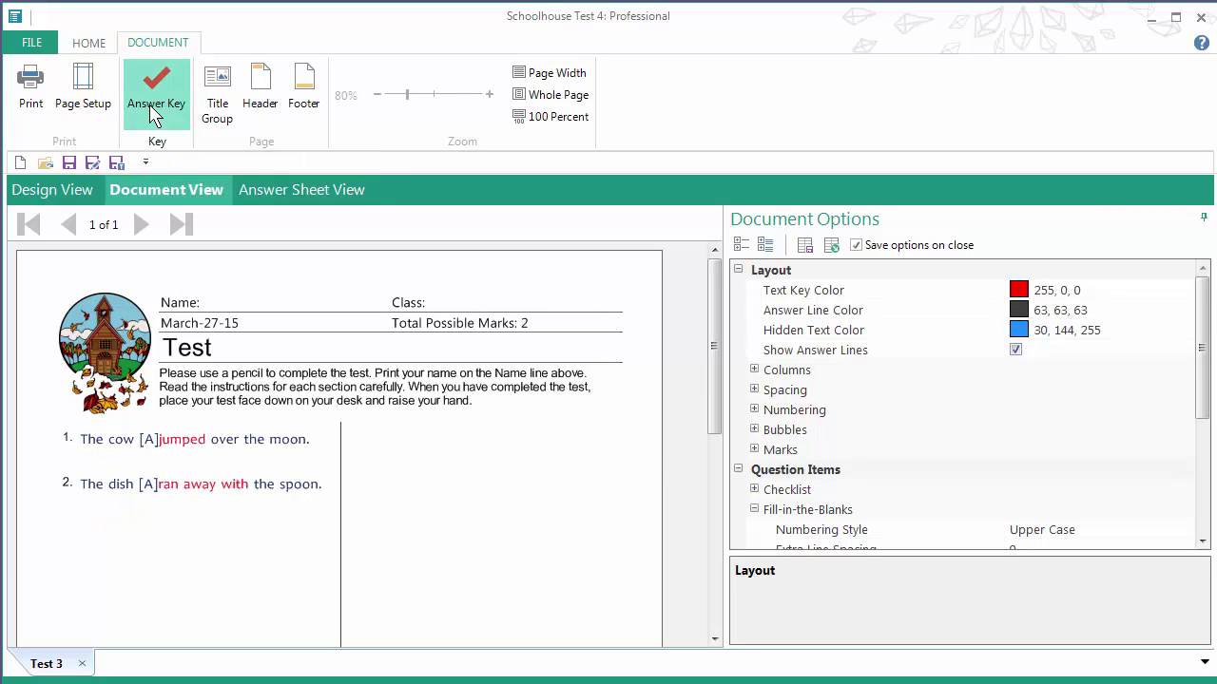
click(155, 114)
click(91, 188)
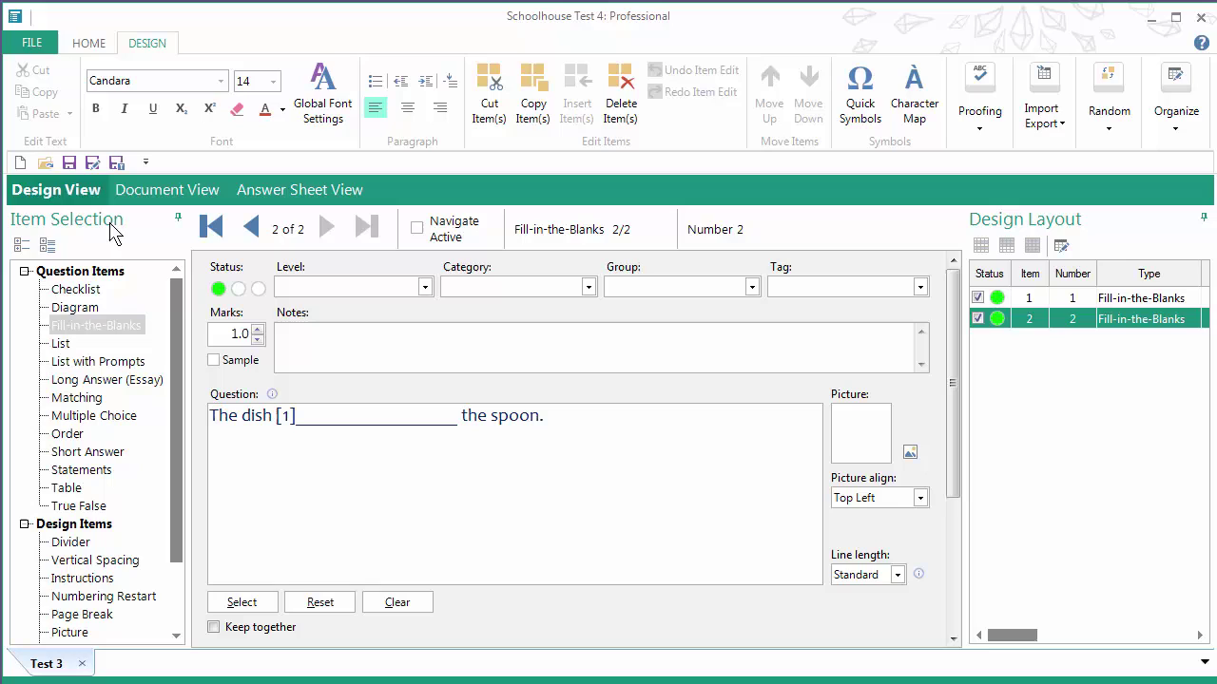
- Add a third question 'Jack and Jill ran up the hill.', resetting it to have no blank
double_click(96, 329)
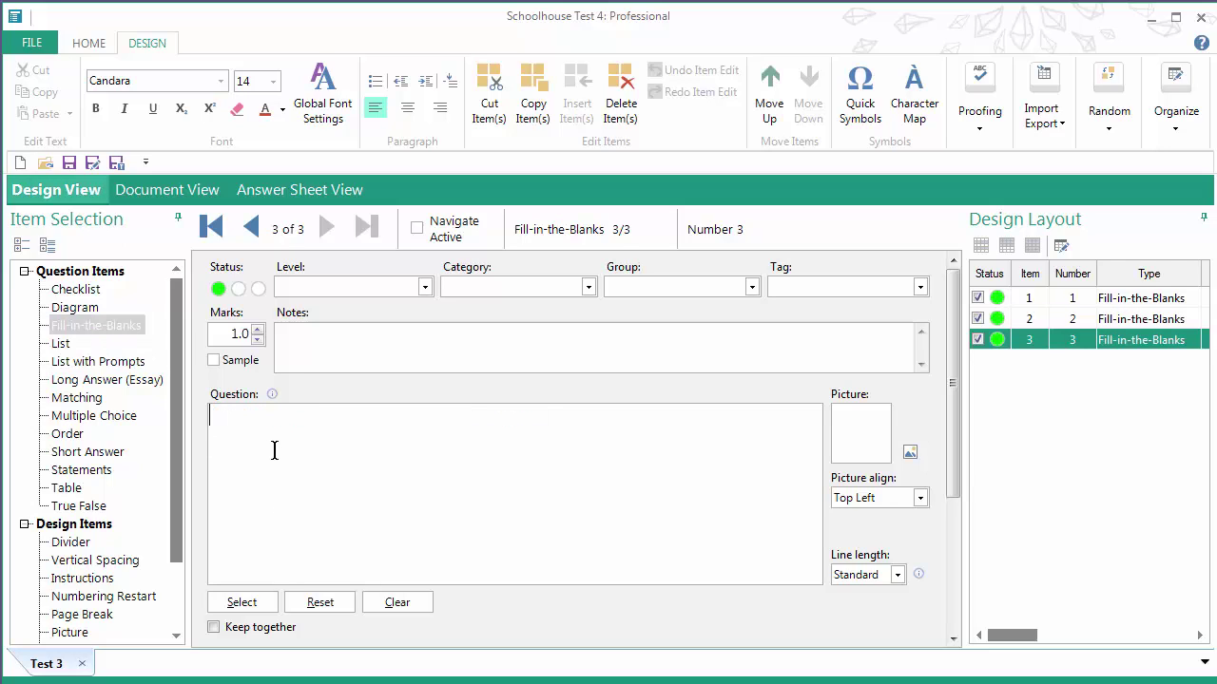
text(Jack and Jill ran )
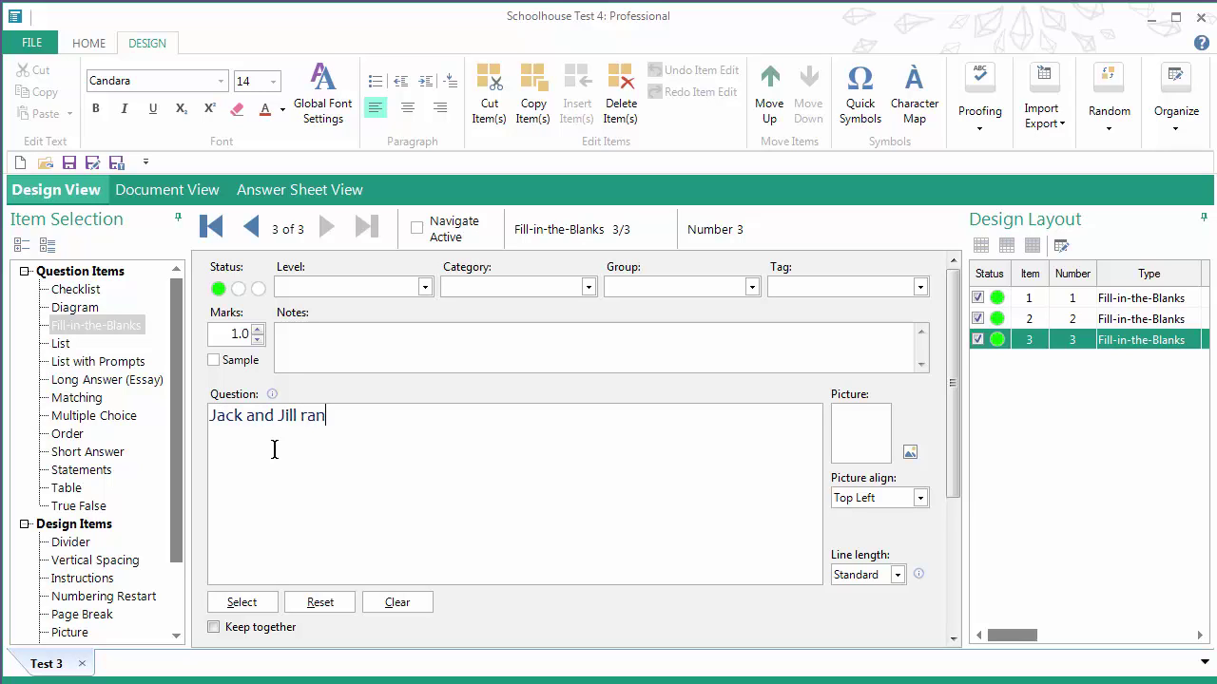
text(up the hill.)
double_click(314, 422)
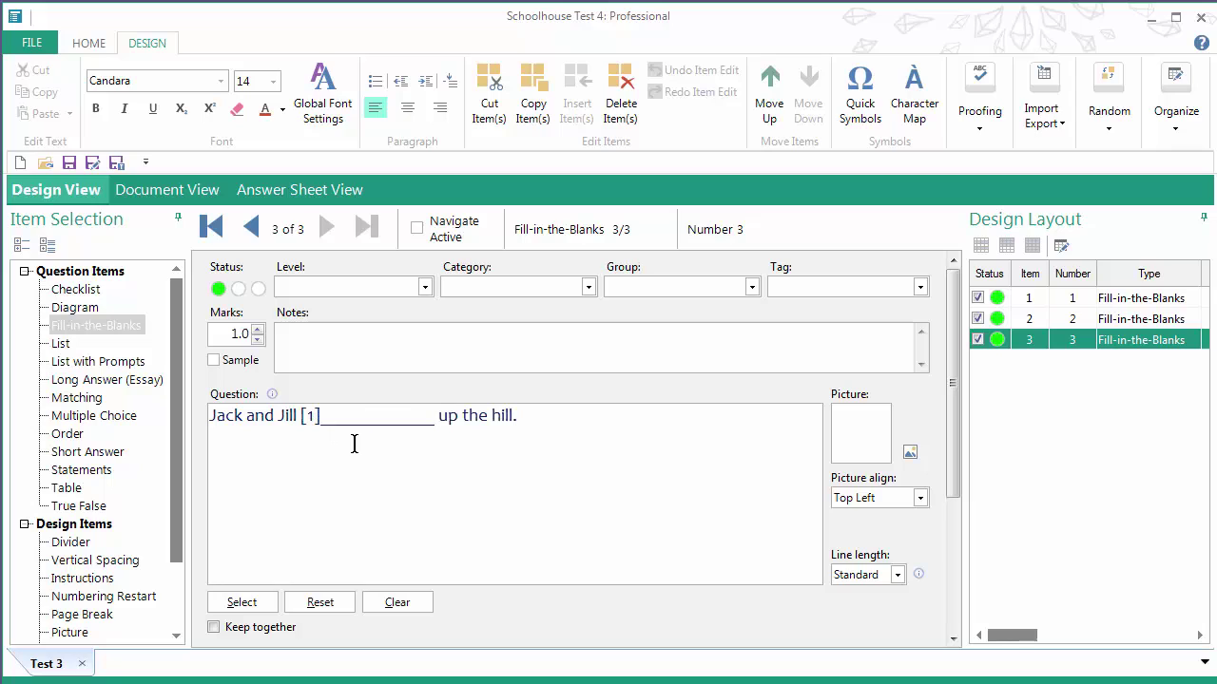
click(304, 606)
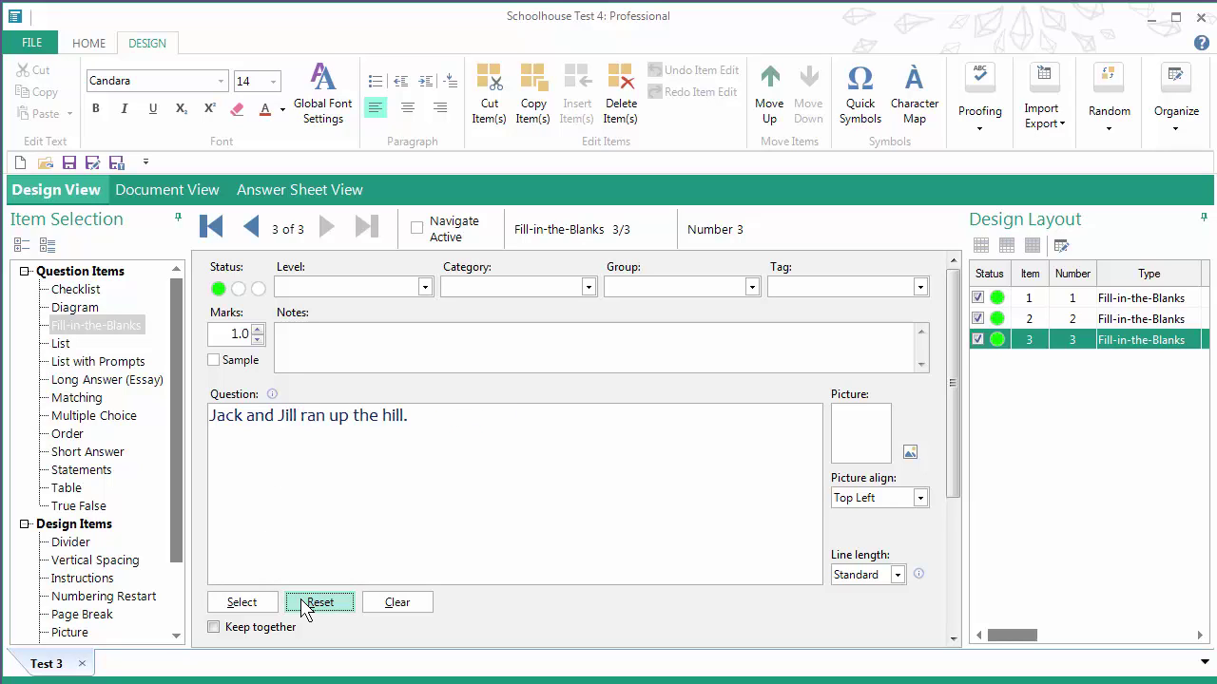
- Blank the word 'ran' with the Longer line length, after first trying Long
click(896, 577)
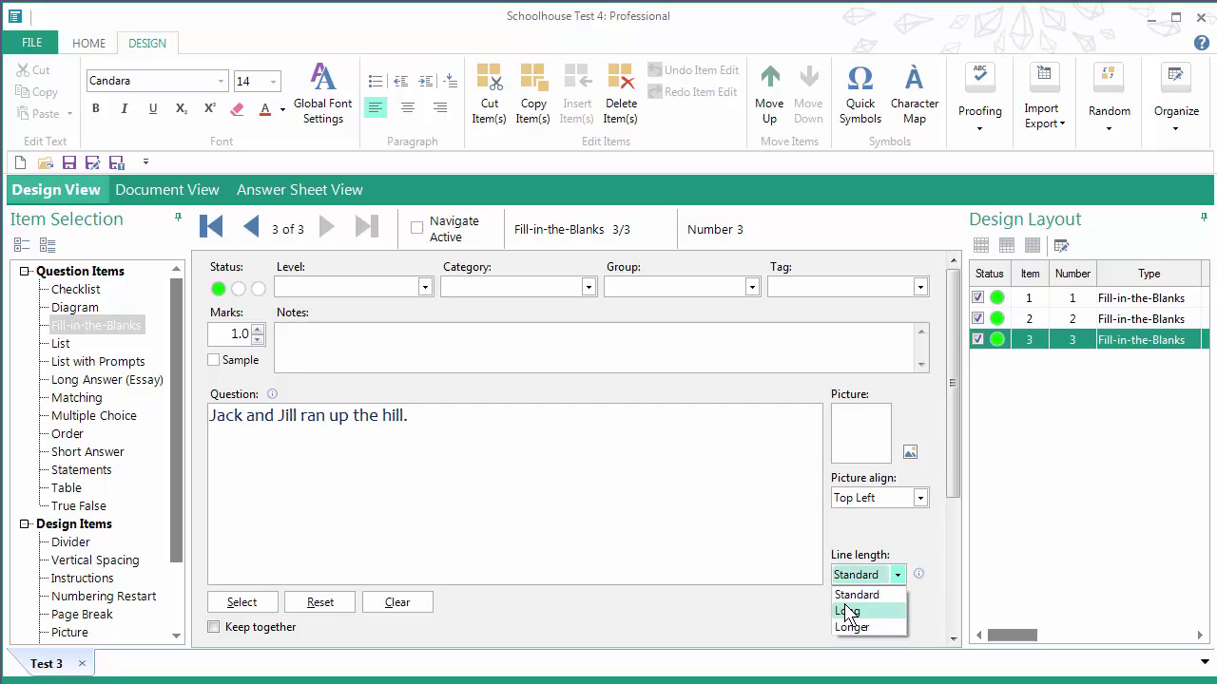
click(849, 613)
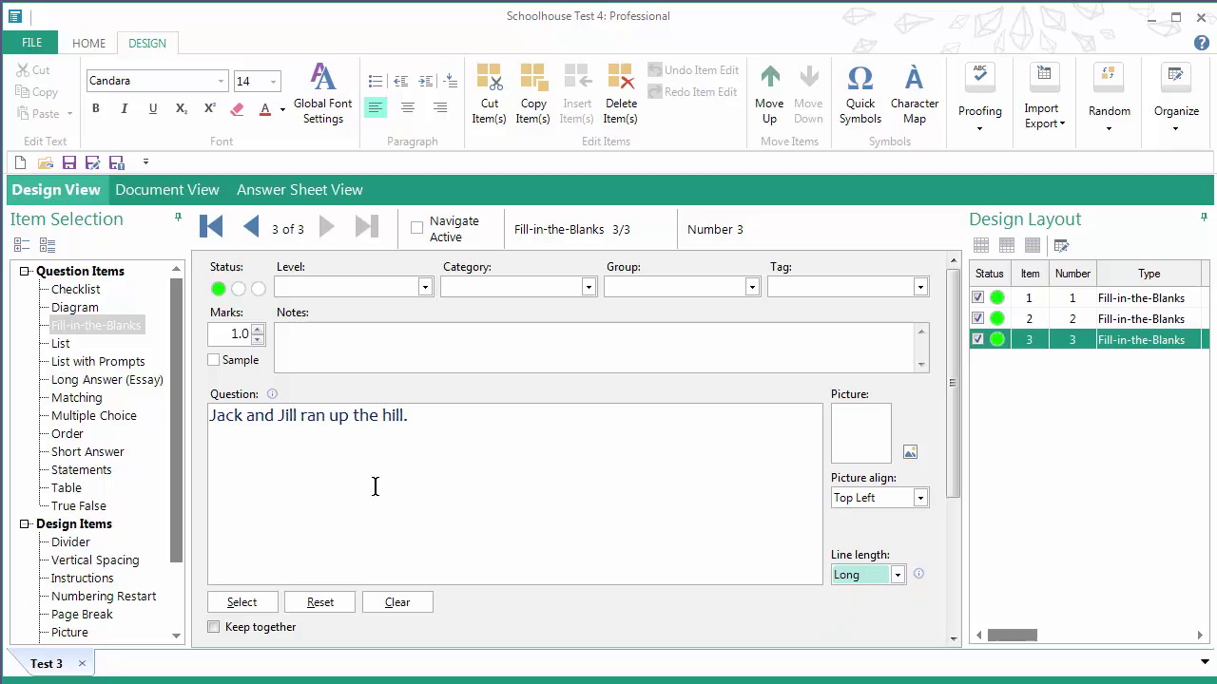
double_click(317, 416)
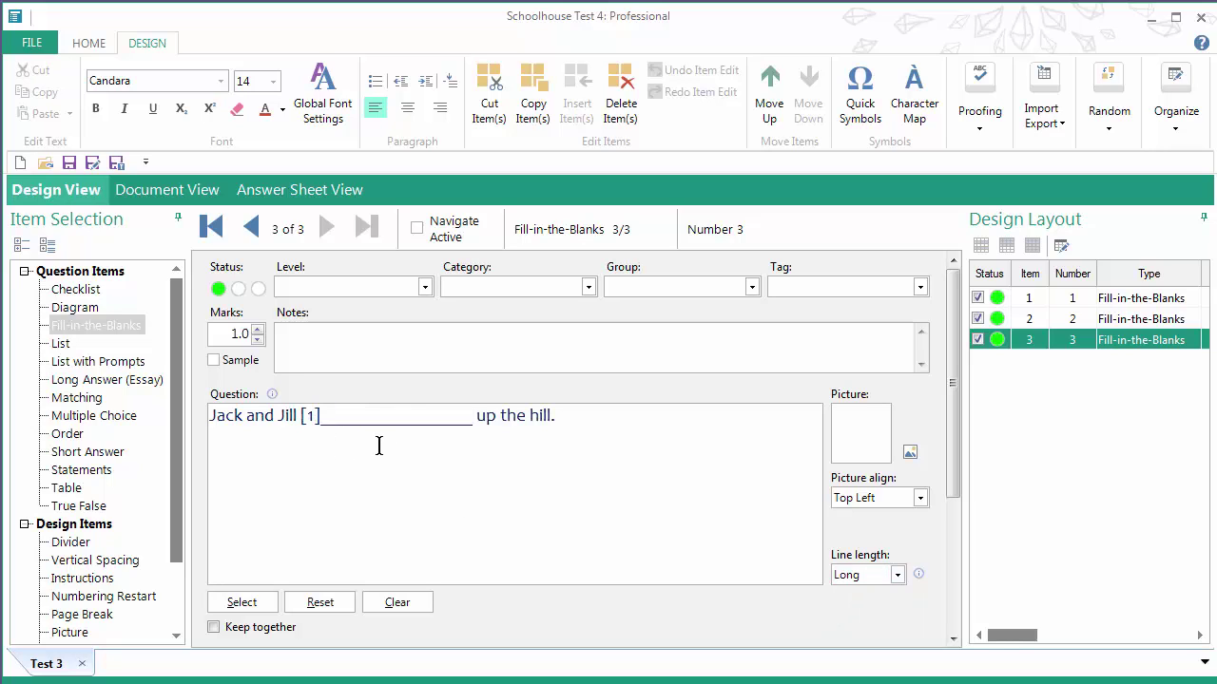
click(326, 602)
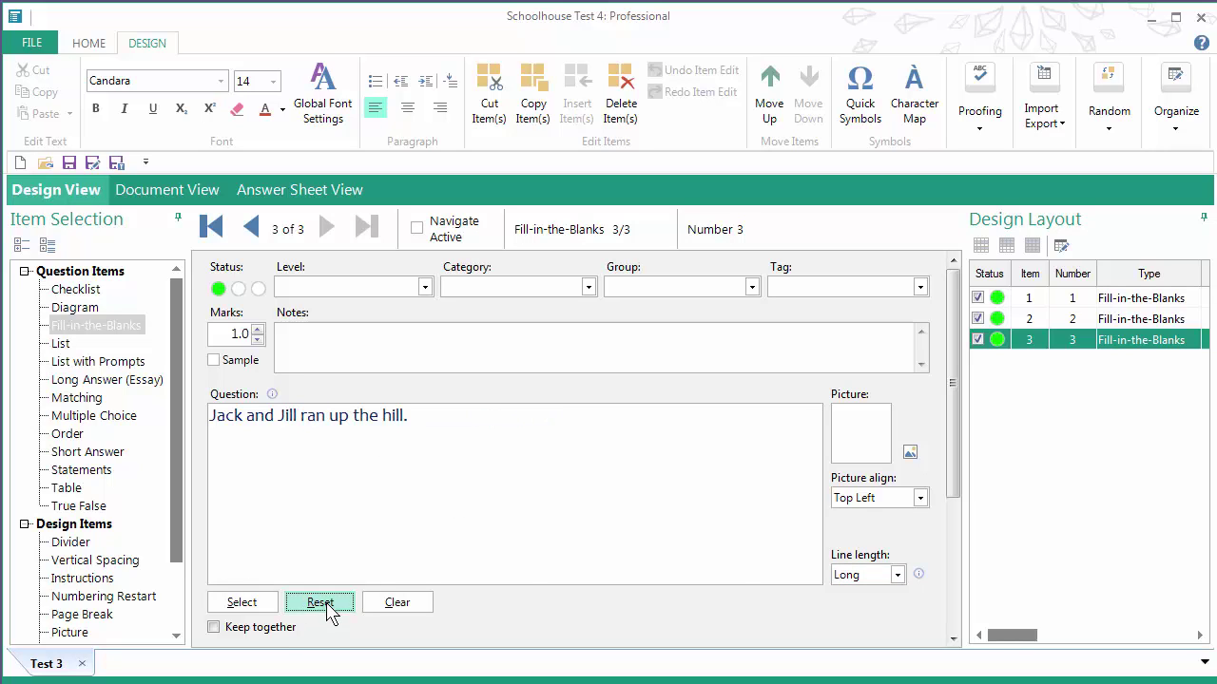
click(898, 576)
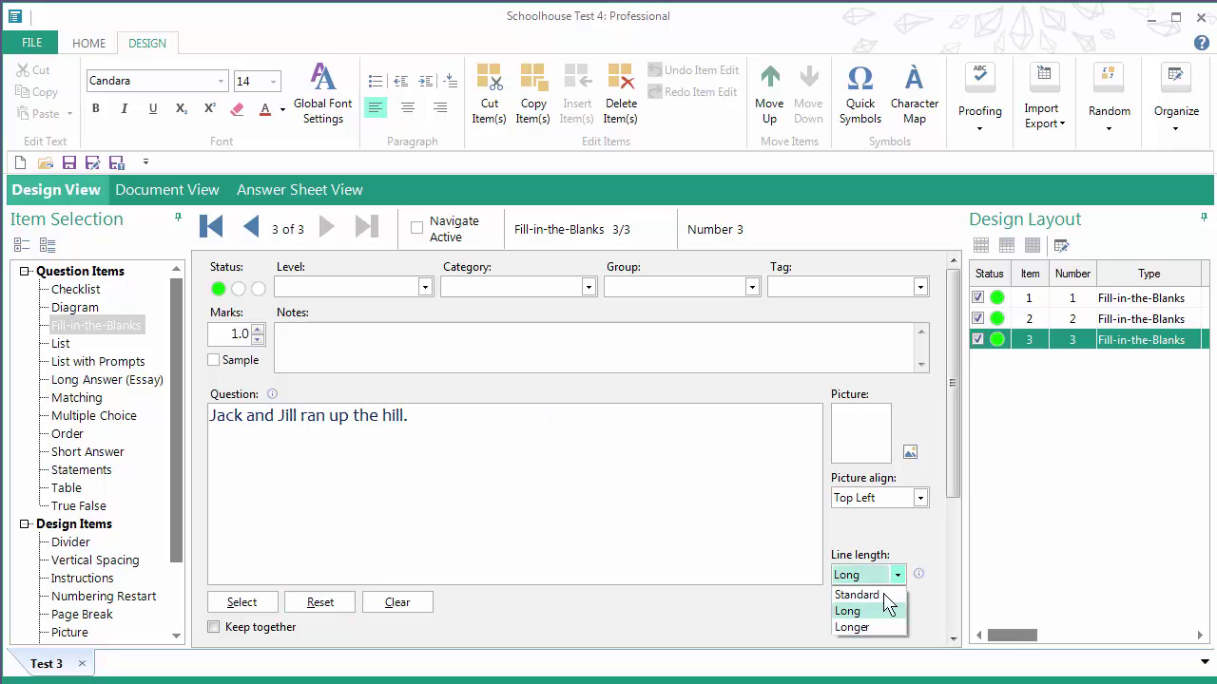
click(867, 629)
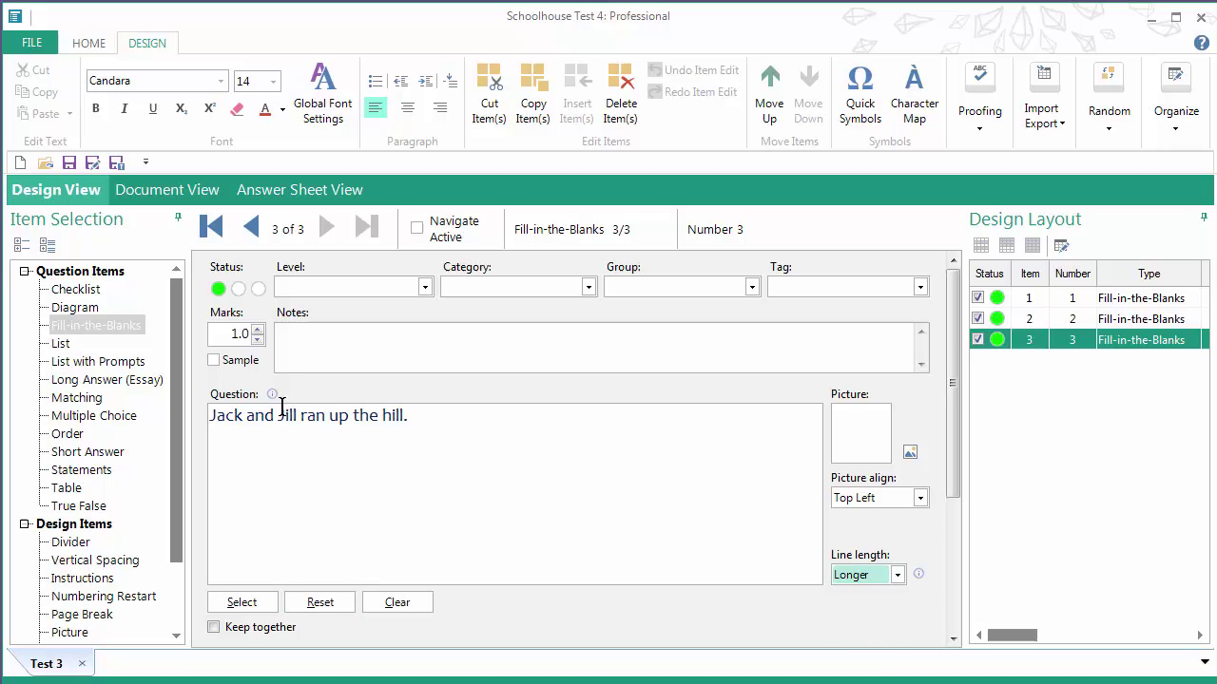
double_click(314, 418)
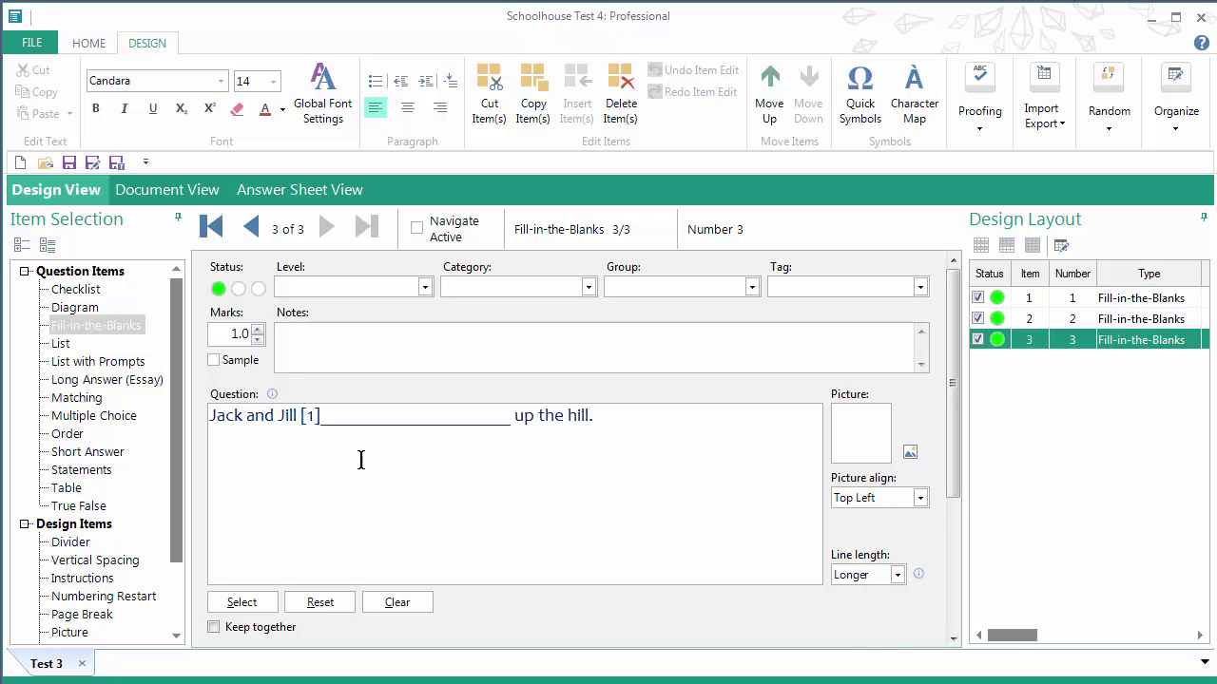
- Preview the test in Document View with the Answer Key toggled, then return to Design View
click(142, 192)
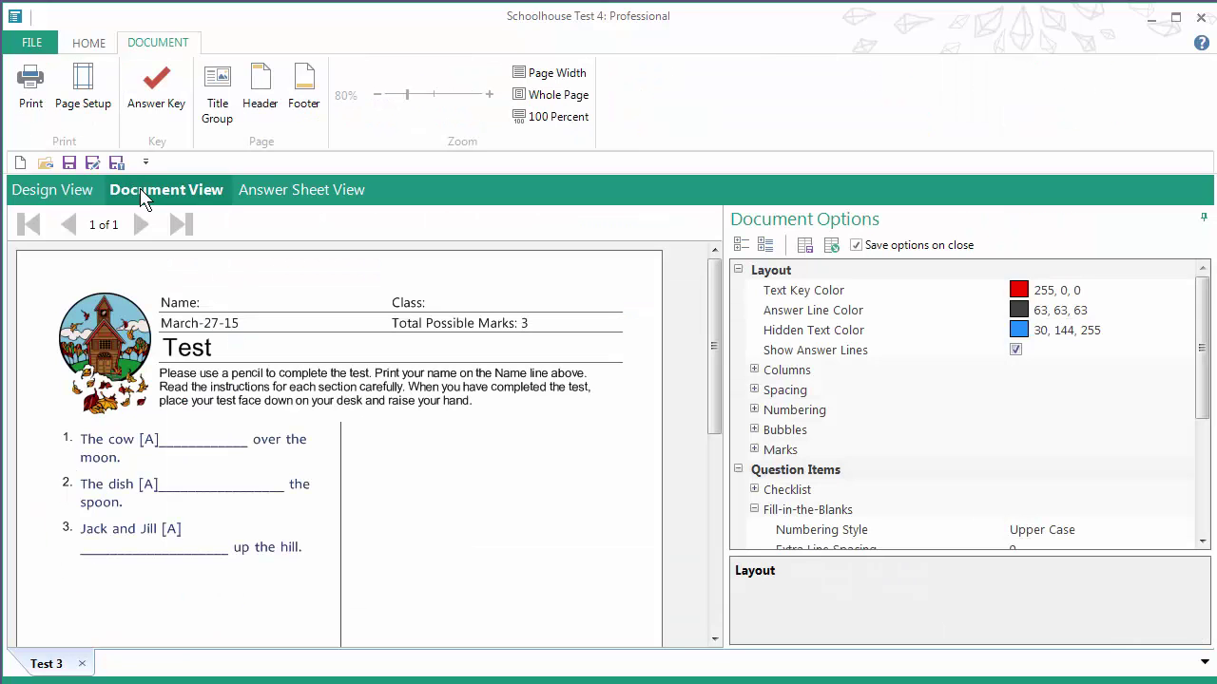
click(145, 109)
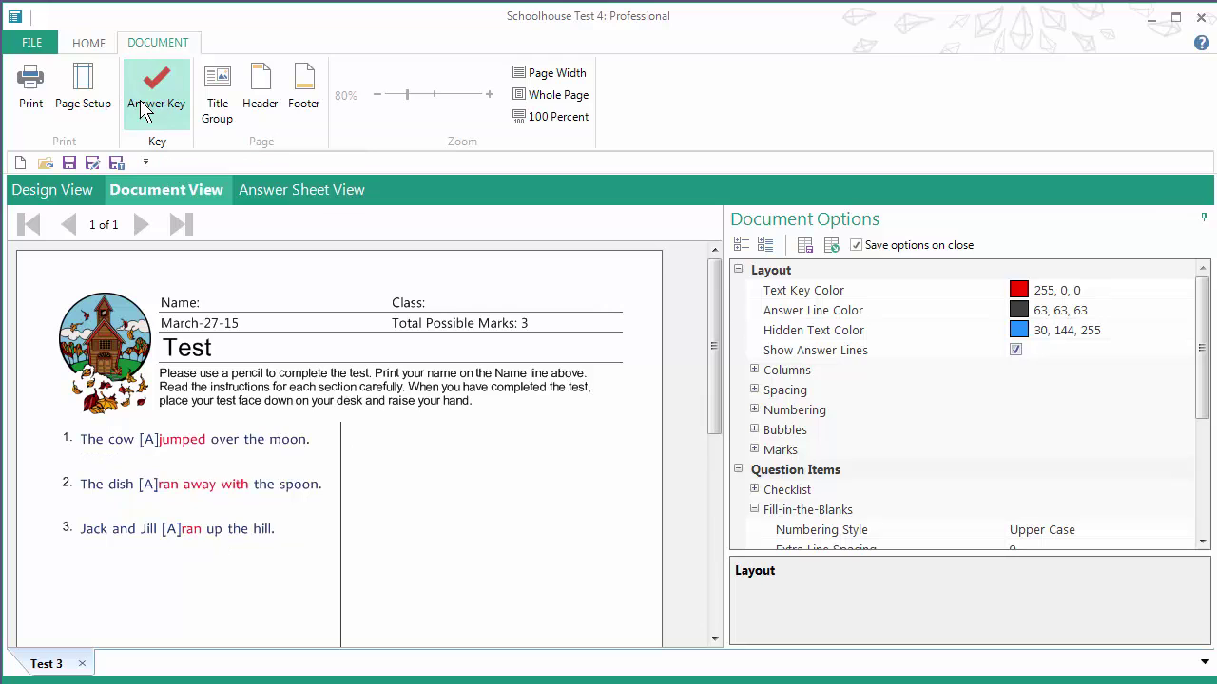
click(145, 109)
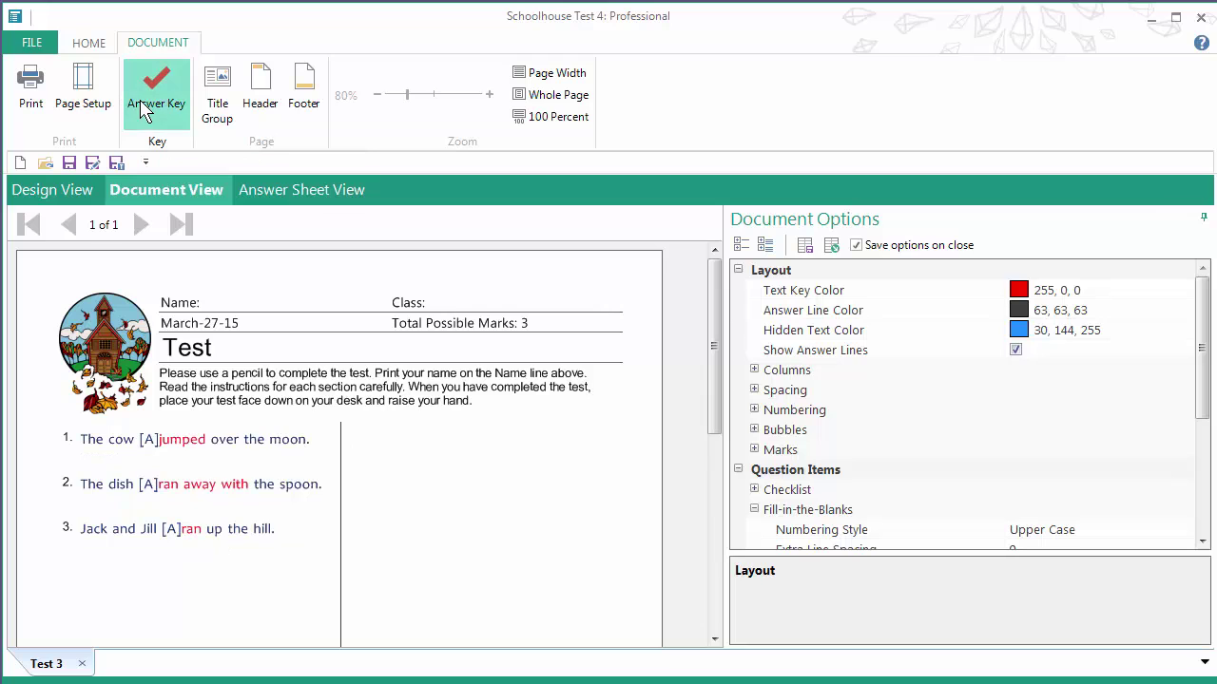
click(76, 193)
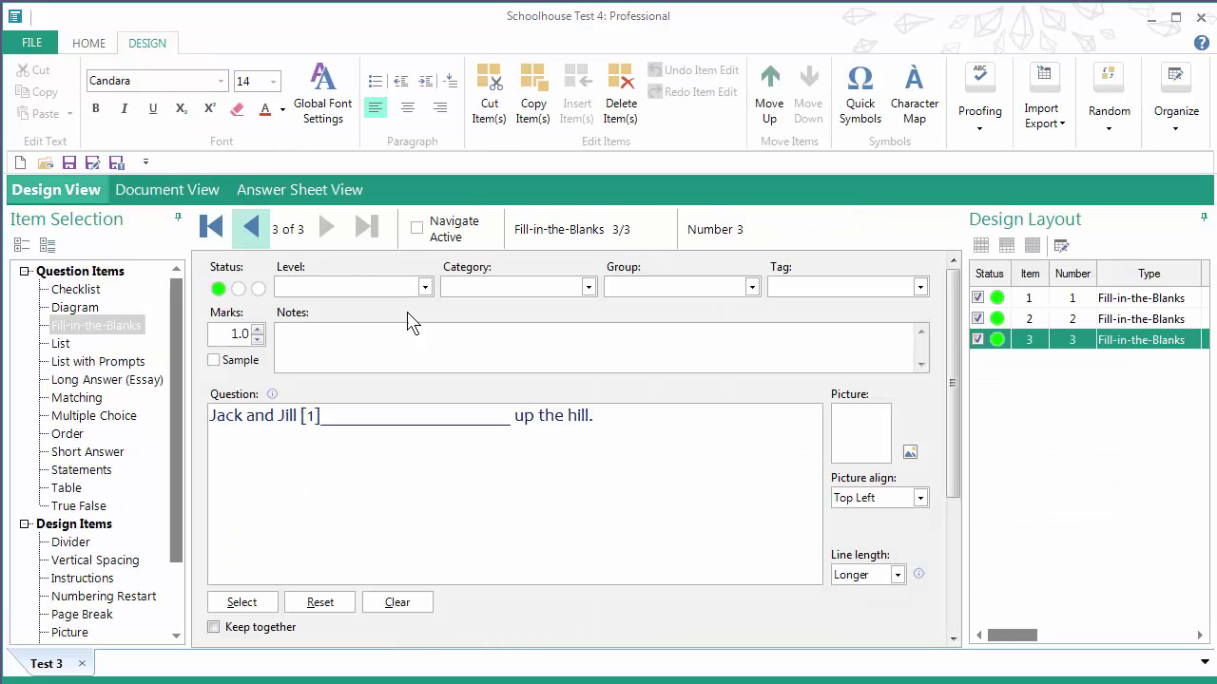
- Reset the blank and try blanking 'ran' with the Standard line length
click(323, 604)
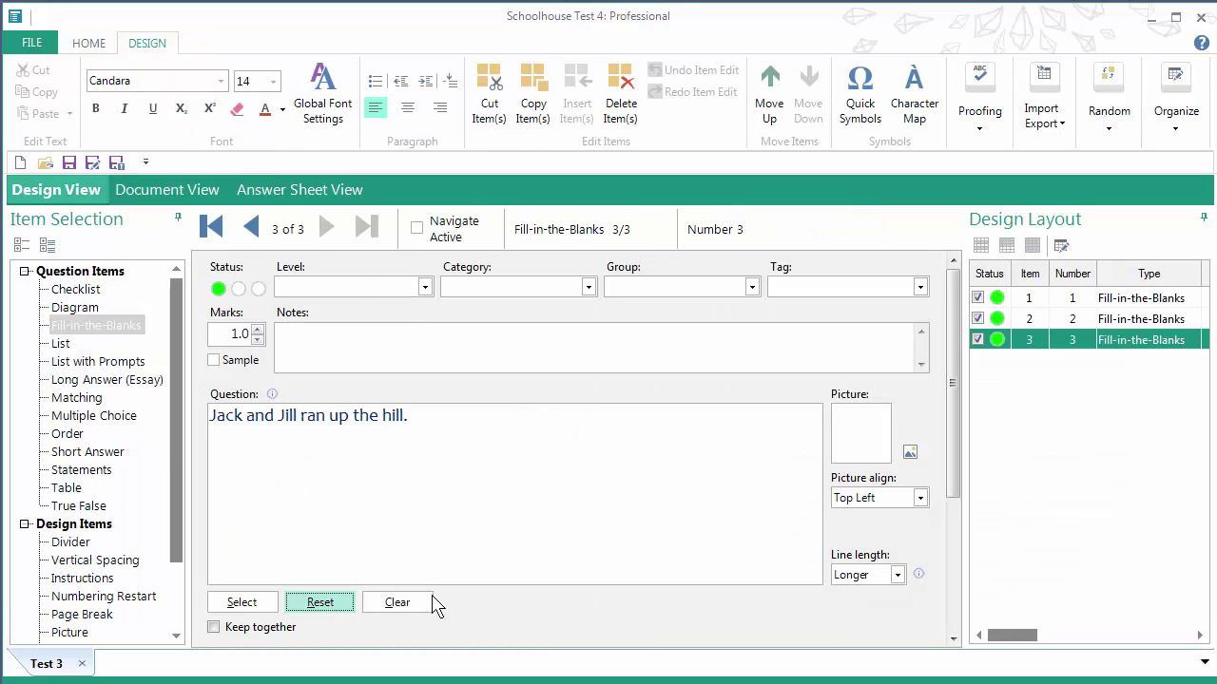
click(897, 576)
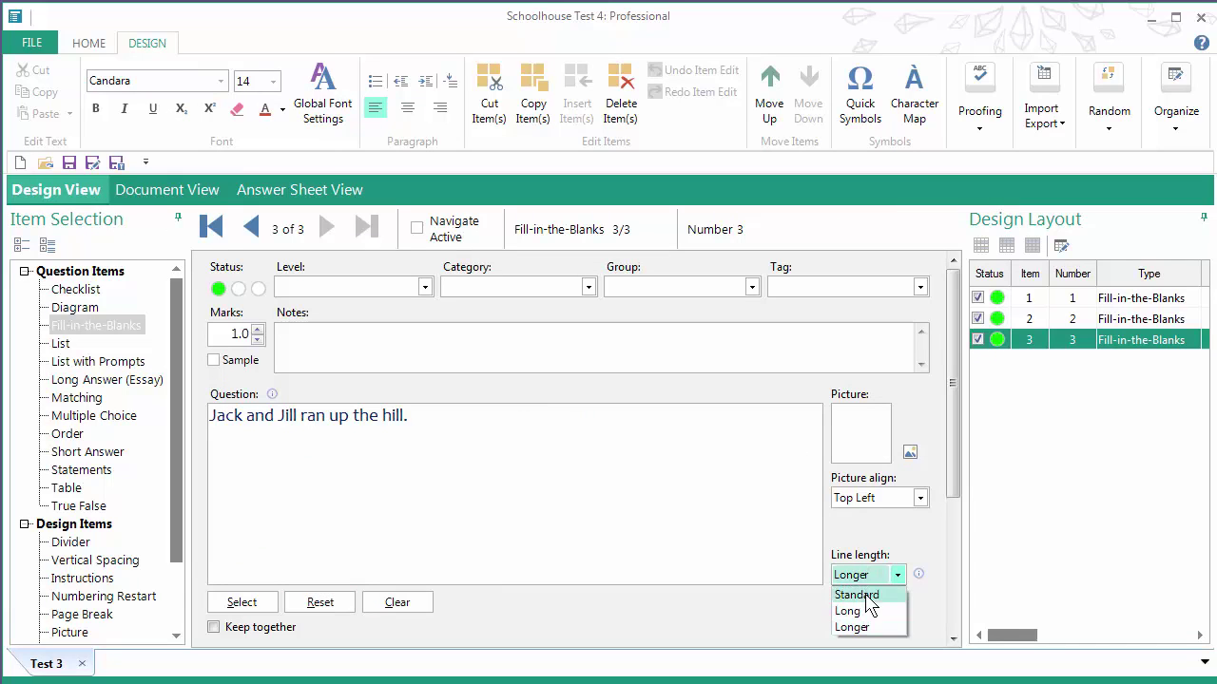
click(856, 595)
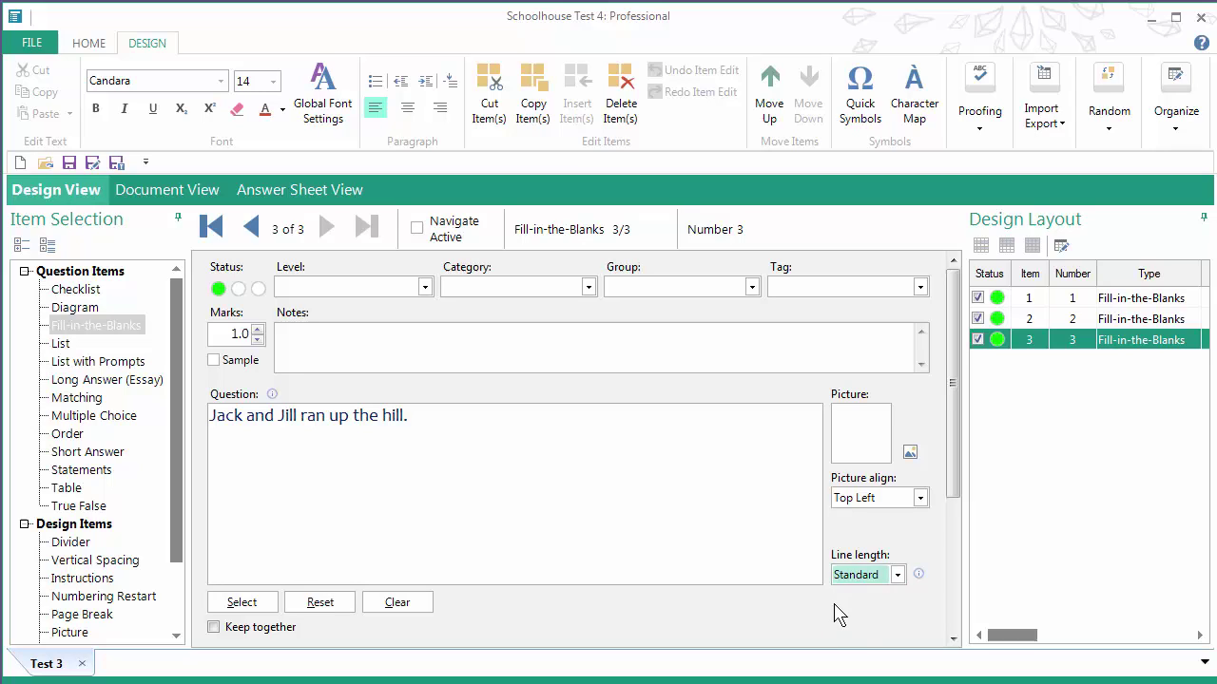
click(899, 578)
click(898, 576)
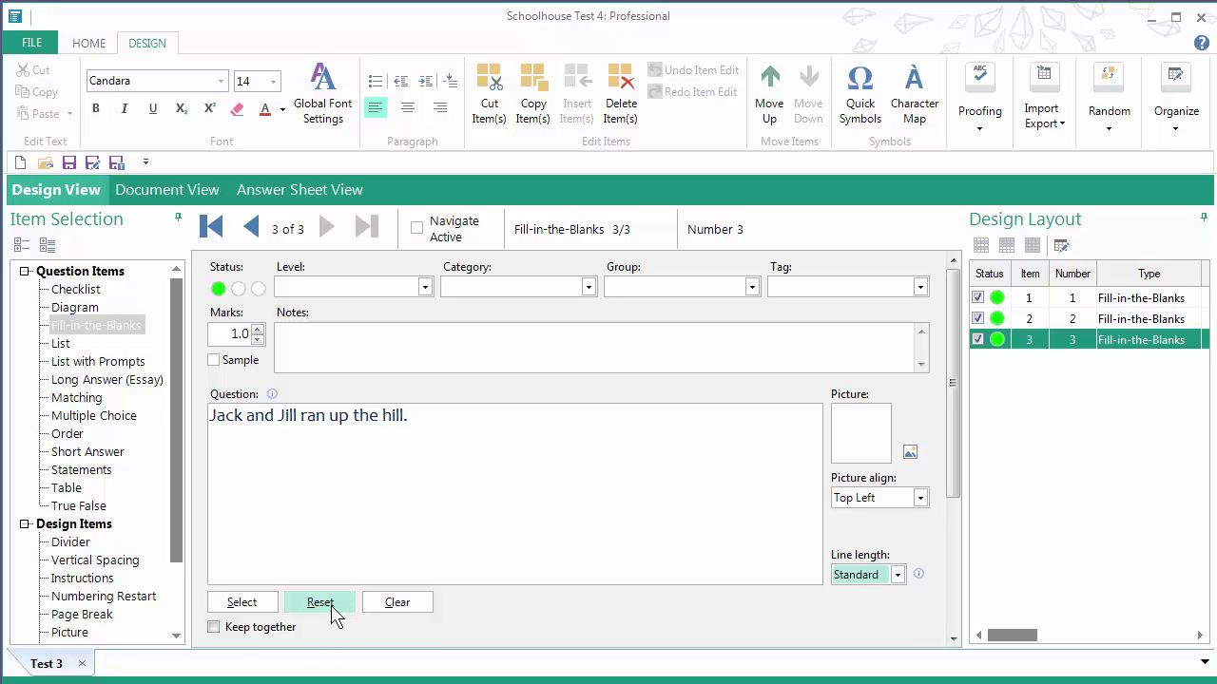
double_click(307, 421)
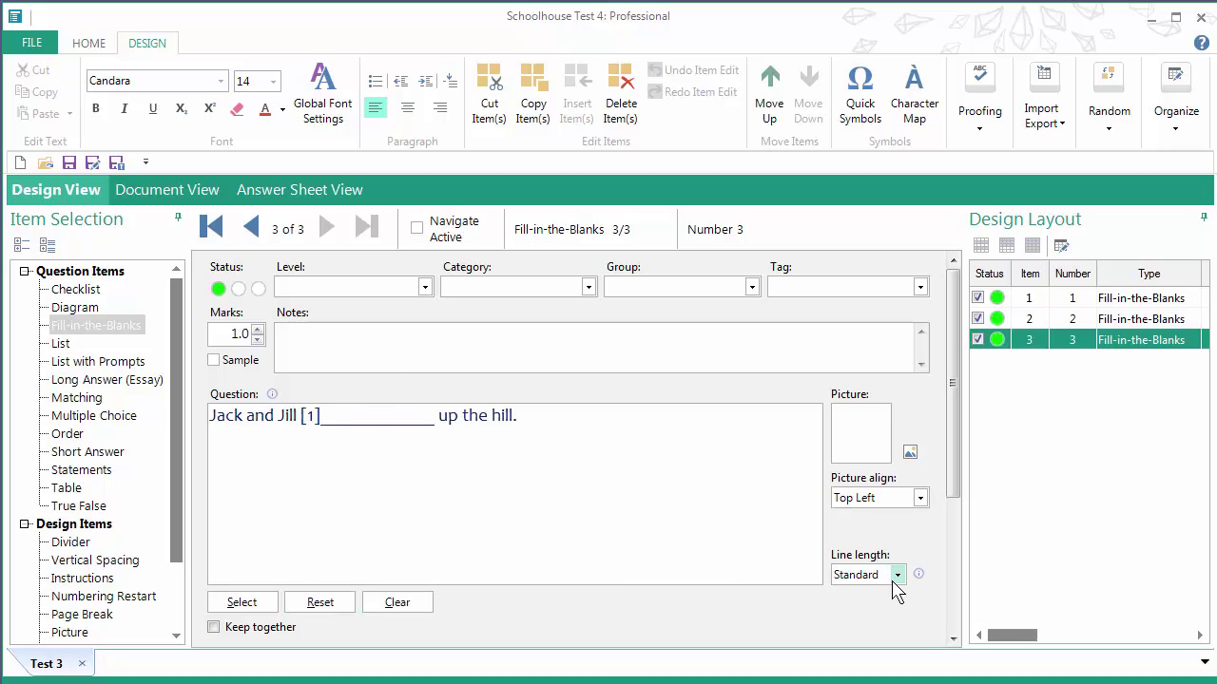
click(324, 602)
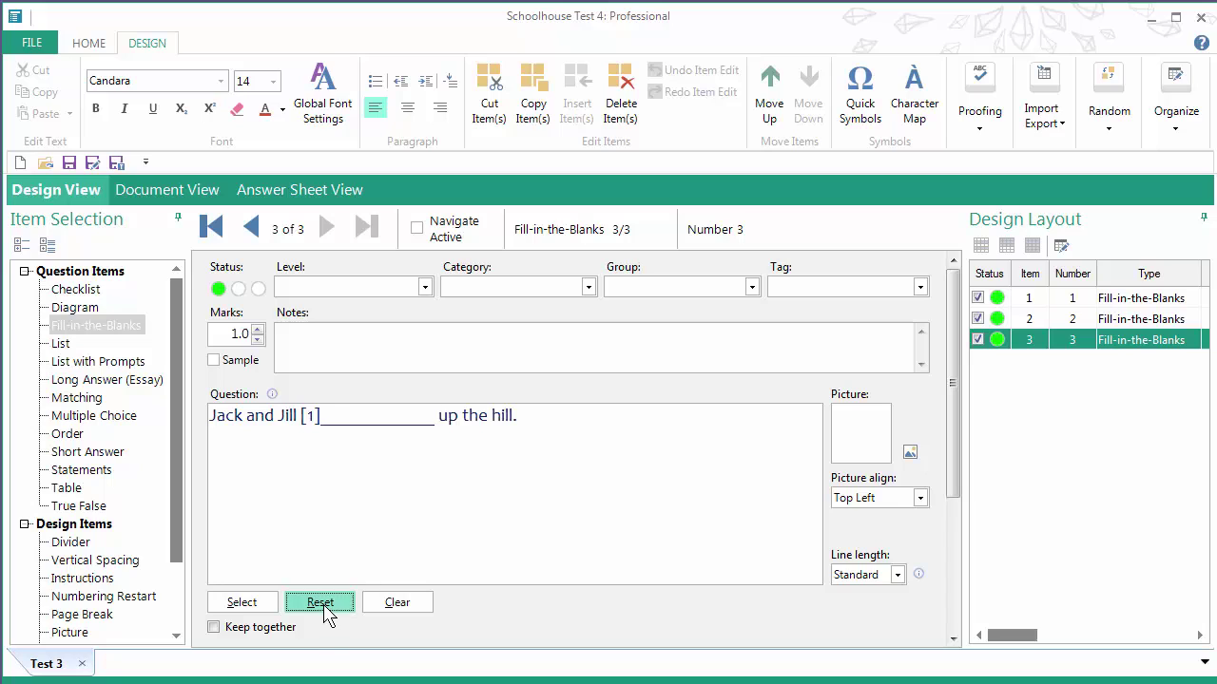
- After trying Long, blank 'ran' with Standard line length and scroll down to its Answer box
click(895, 575)
click(851, 612)
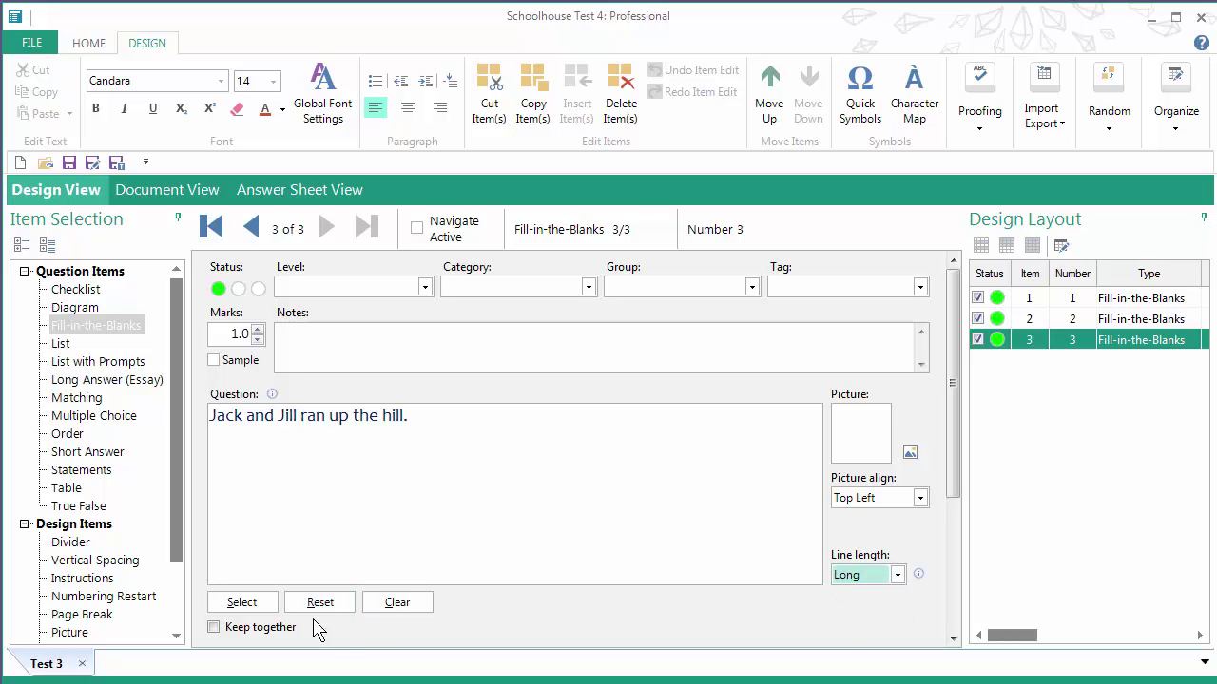
double_click(313, 419)
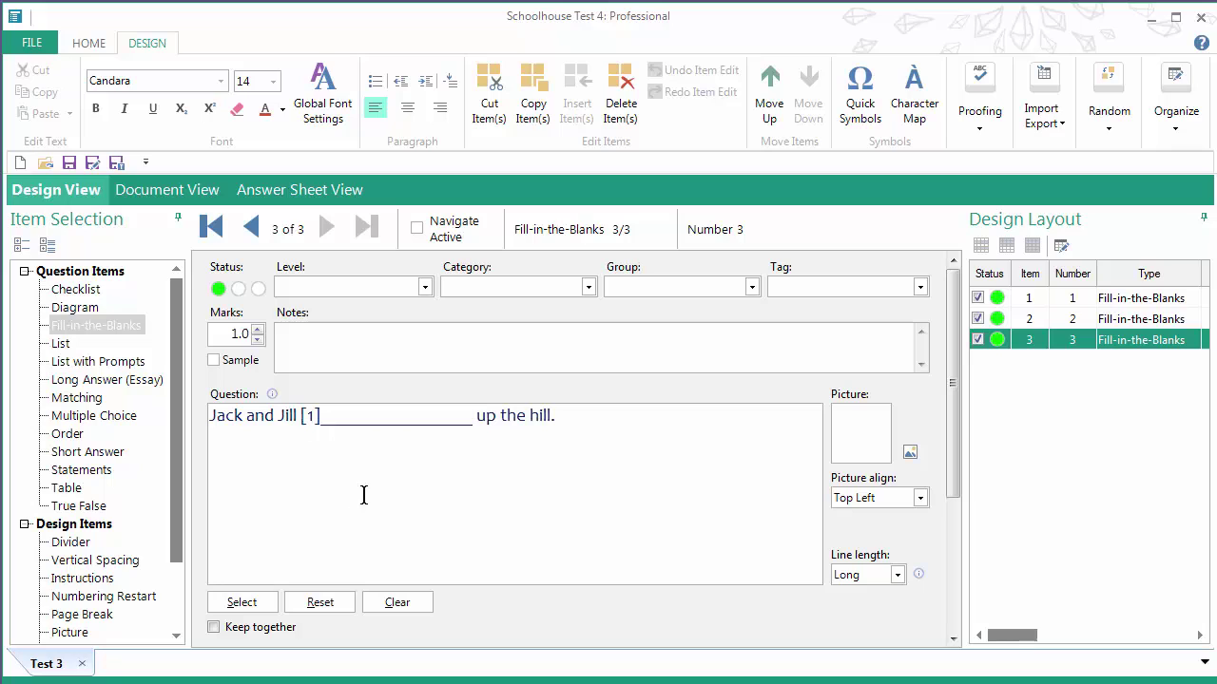
click(896, 575)
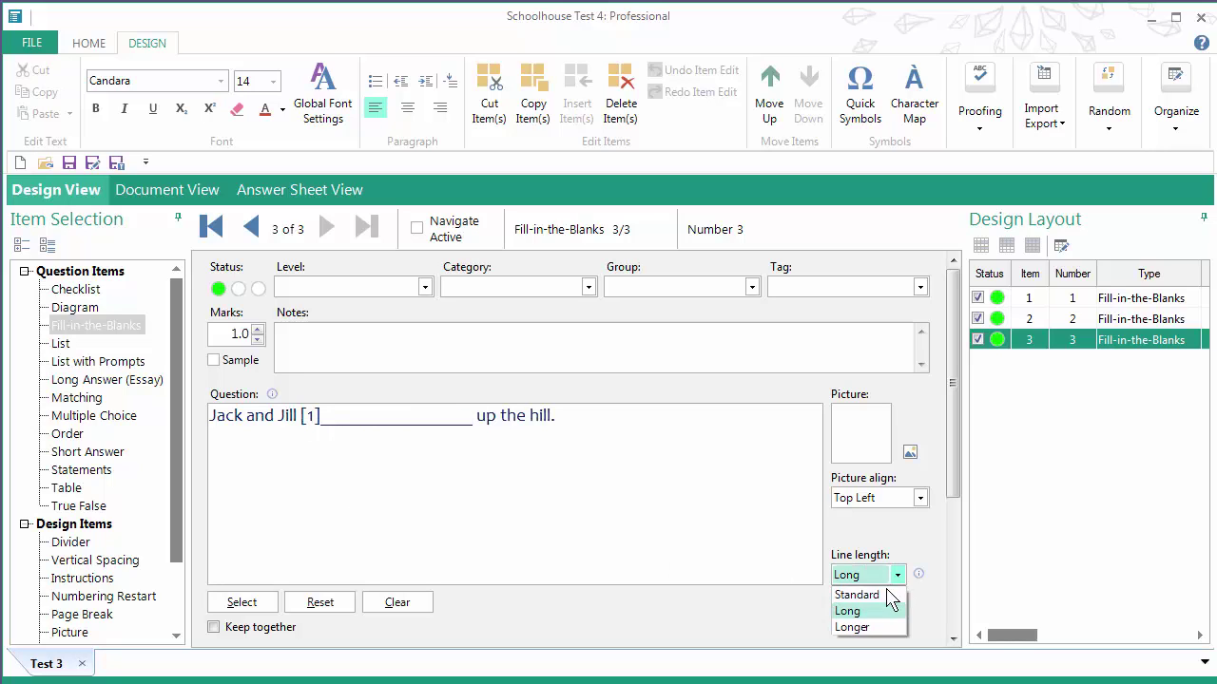
click(884, 595)
click(338, 607)
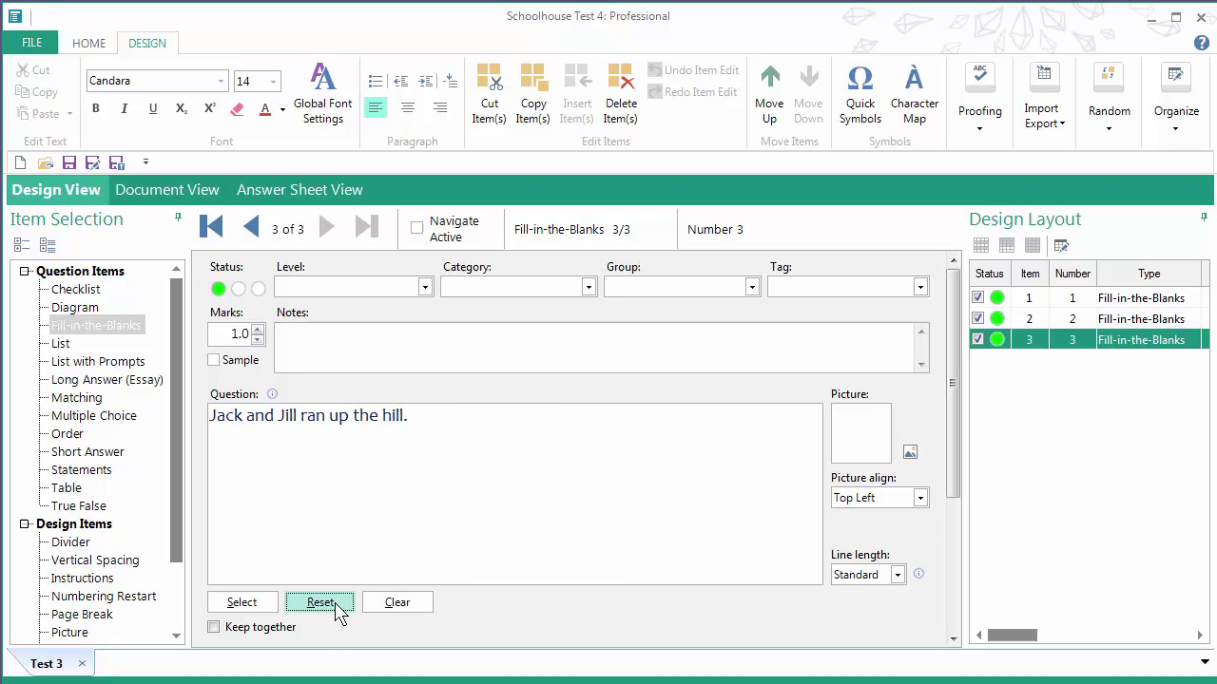
double_click(314, 418)
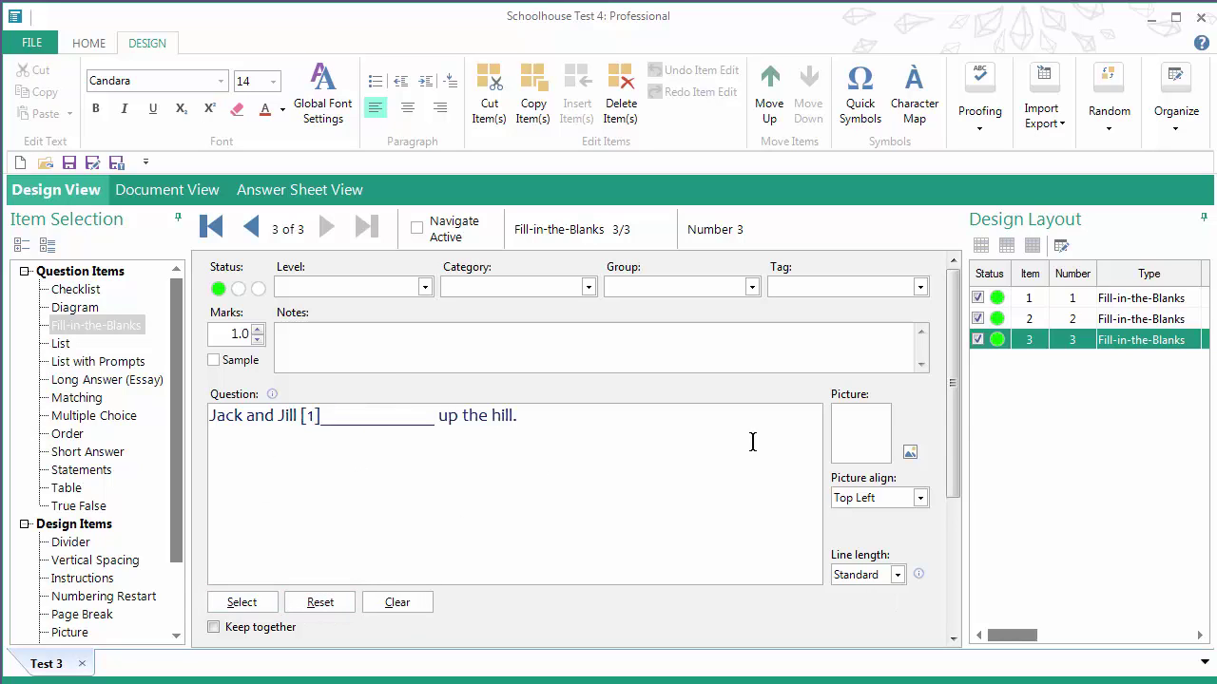
drag(951, 438, 952, 399)
- Open Answer Sheet View with the Answer Key showing jumped, ran away with, and ran
click(272, 194)
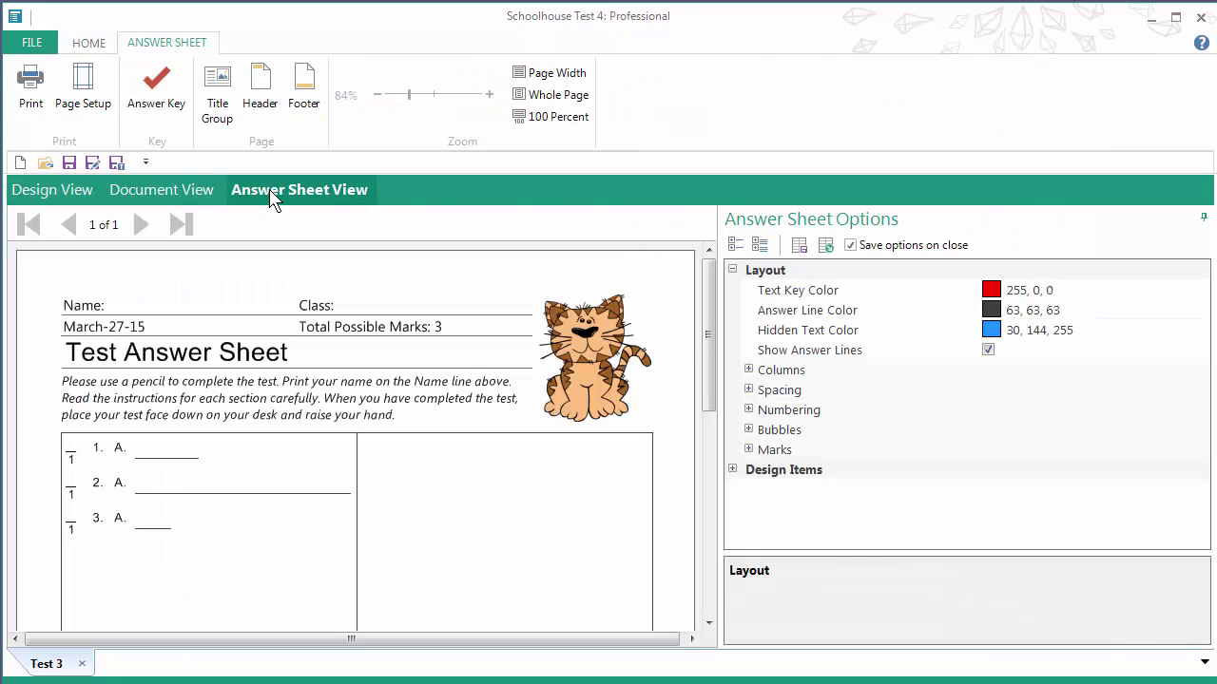
click(159, 113)
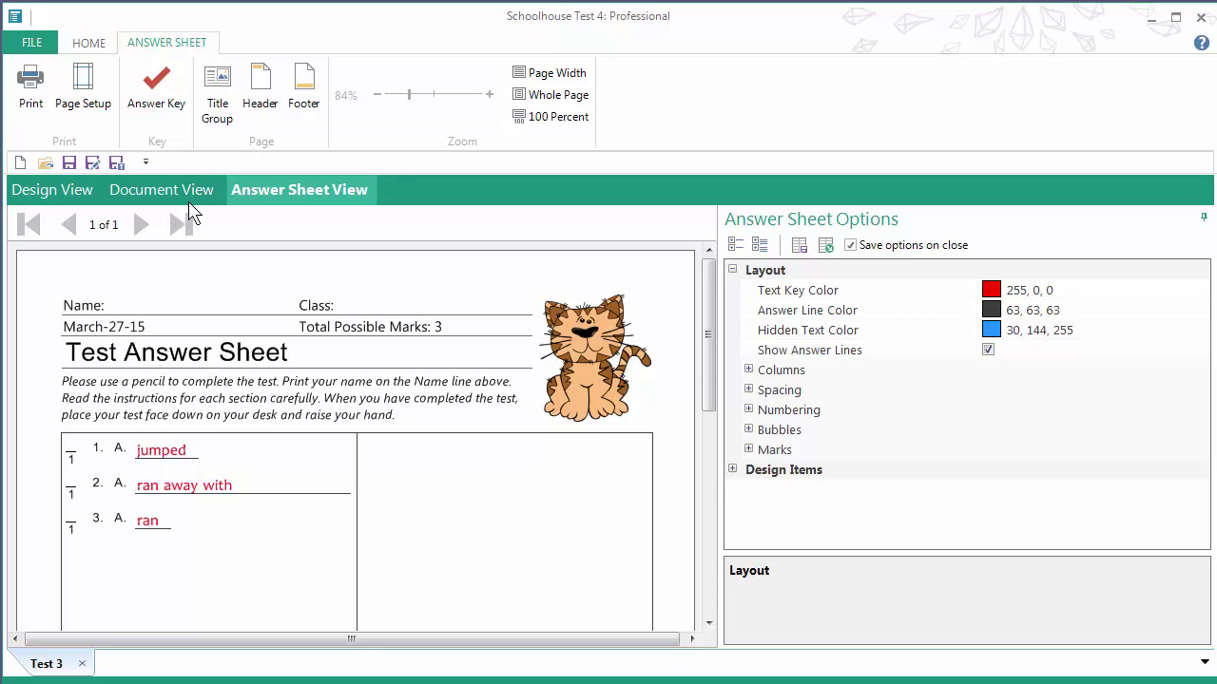
- Switch to Document View and scroll Document Options to the Fill-in-the-Blanks settings
click(167, 193)
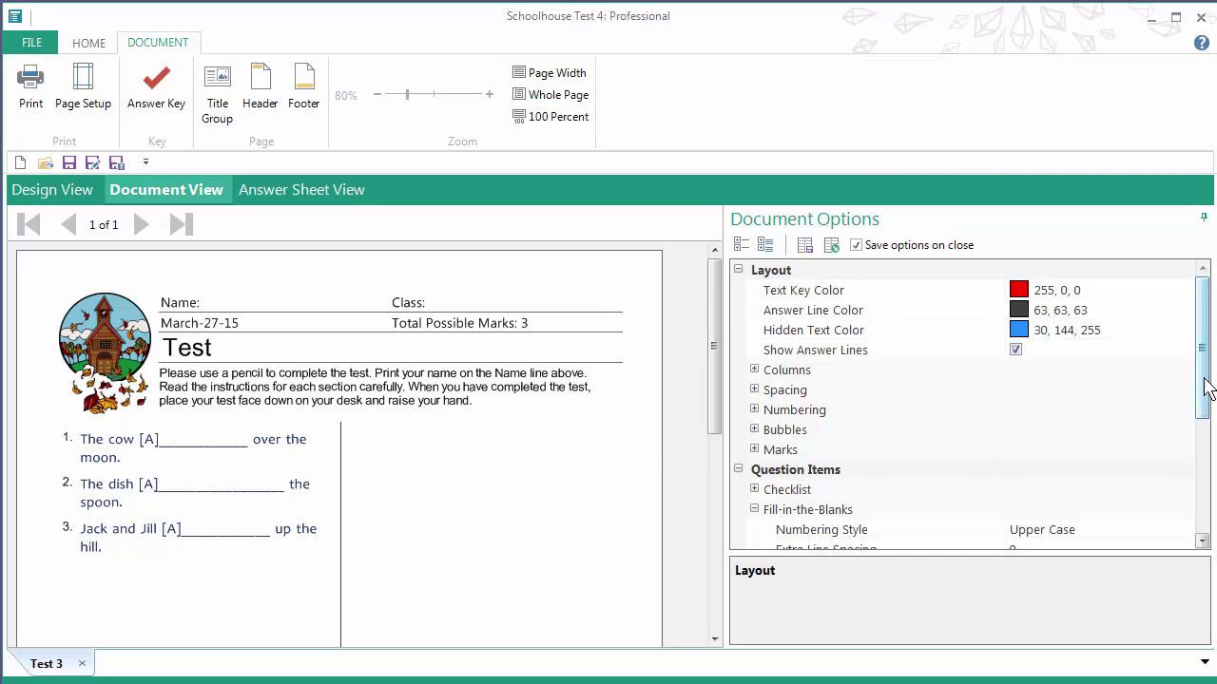
drag(1205, 388, 1203, 450)
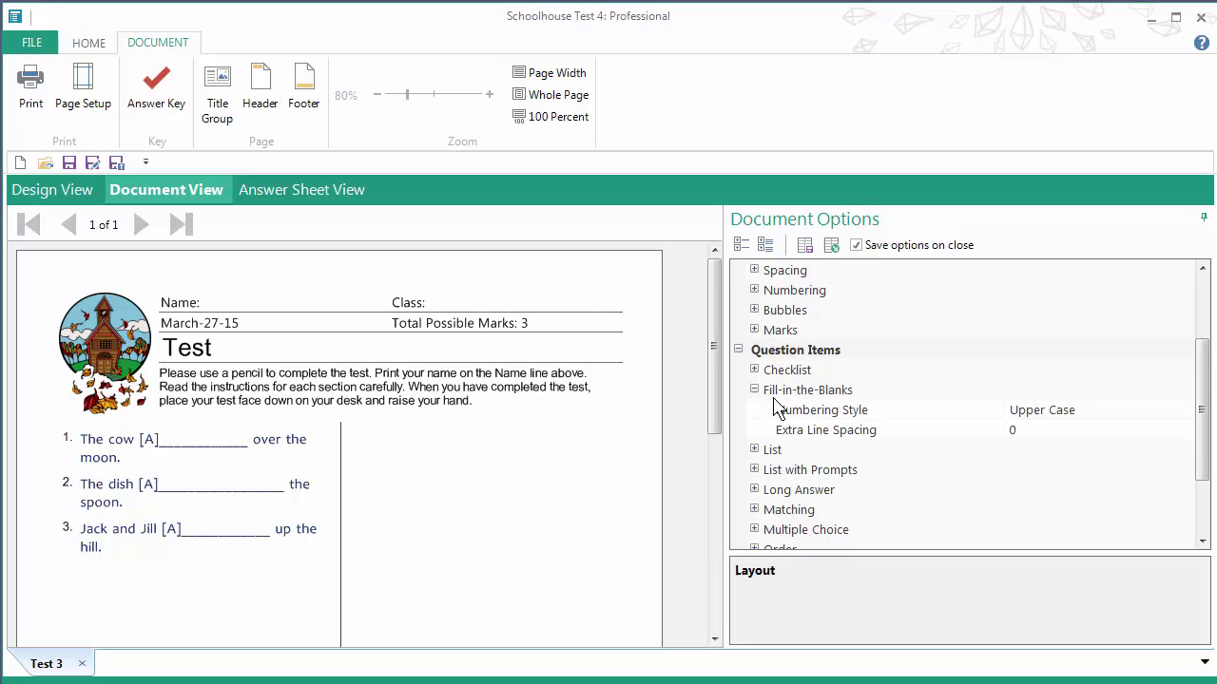
- Make 'spoon' a second blank in the dish question
click(76, 195)
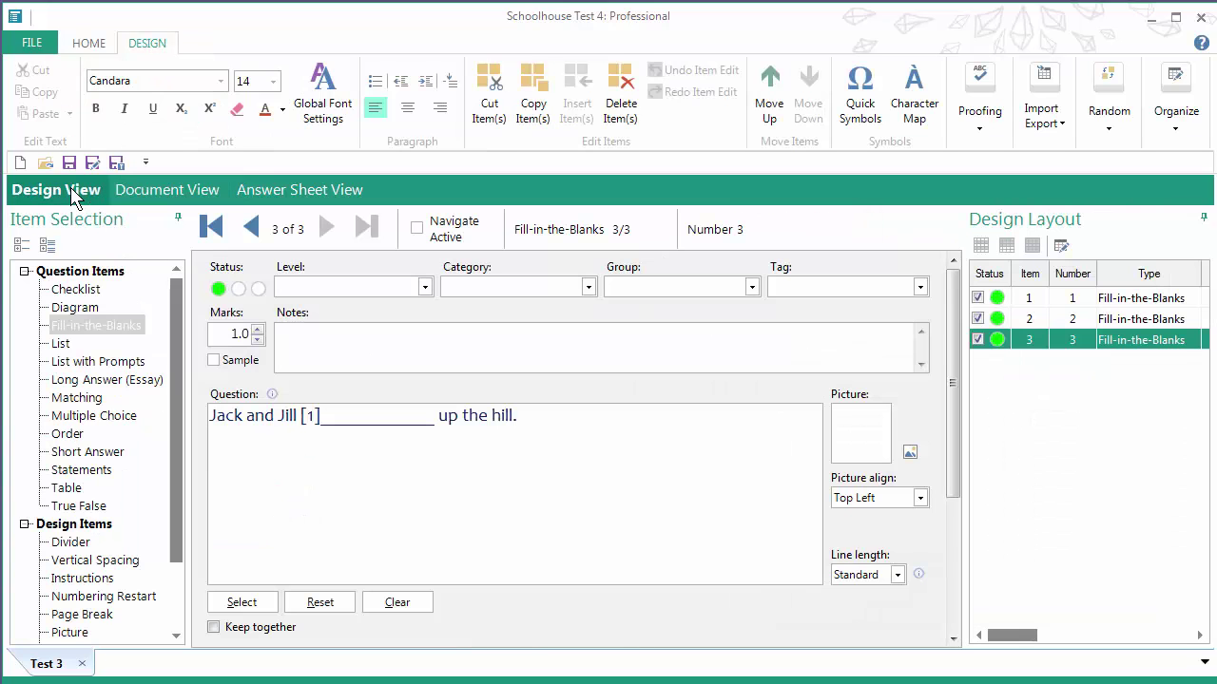
drag(955, 409, 950, 467)
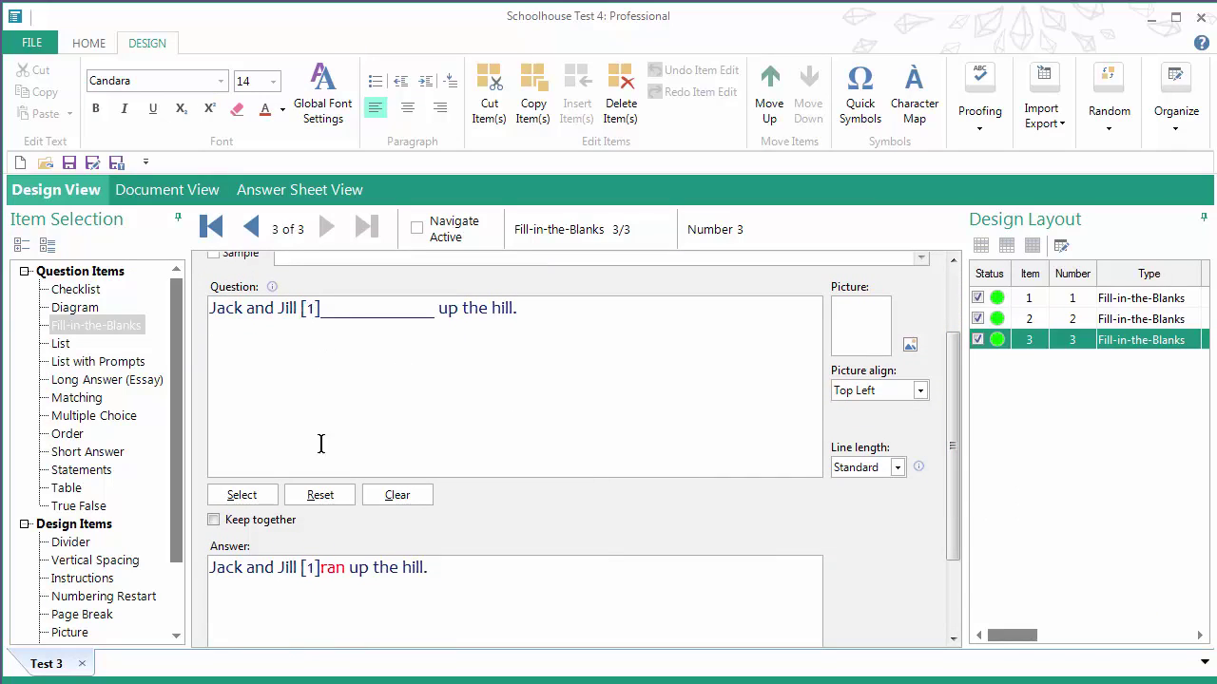
click(1109, 319)
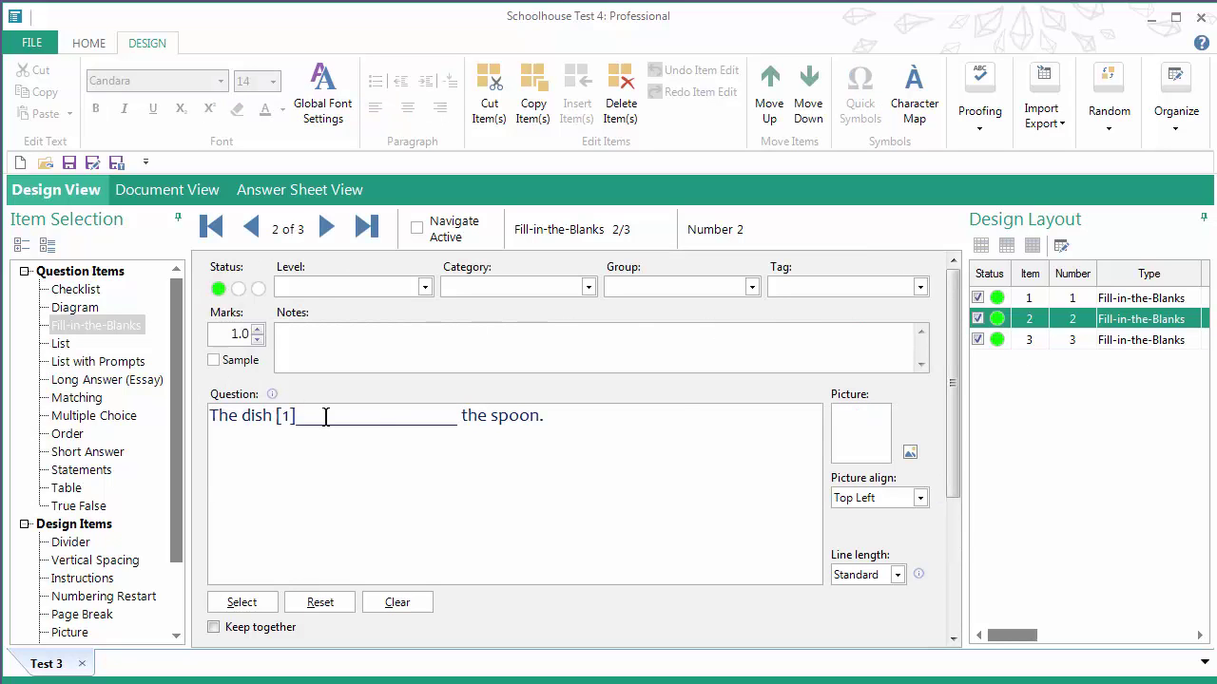
double_click(515, 418)
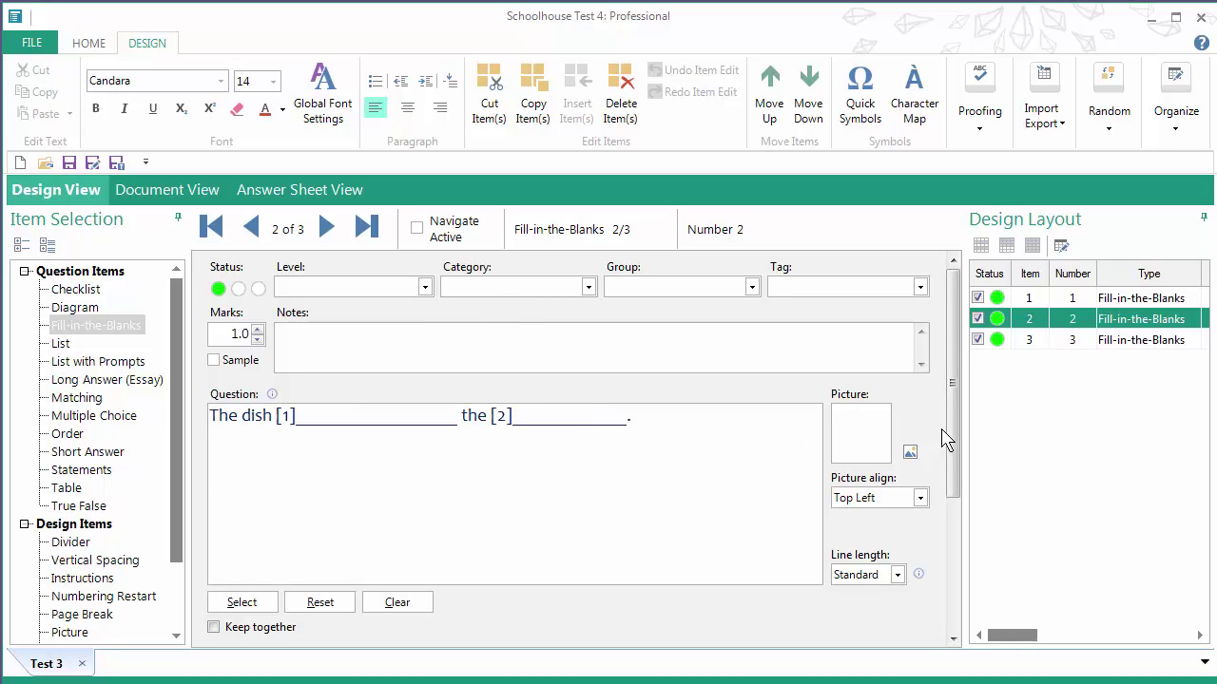
drag(953, 440, 954, 478)
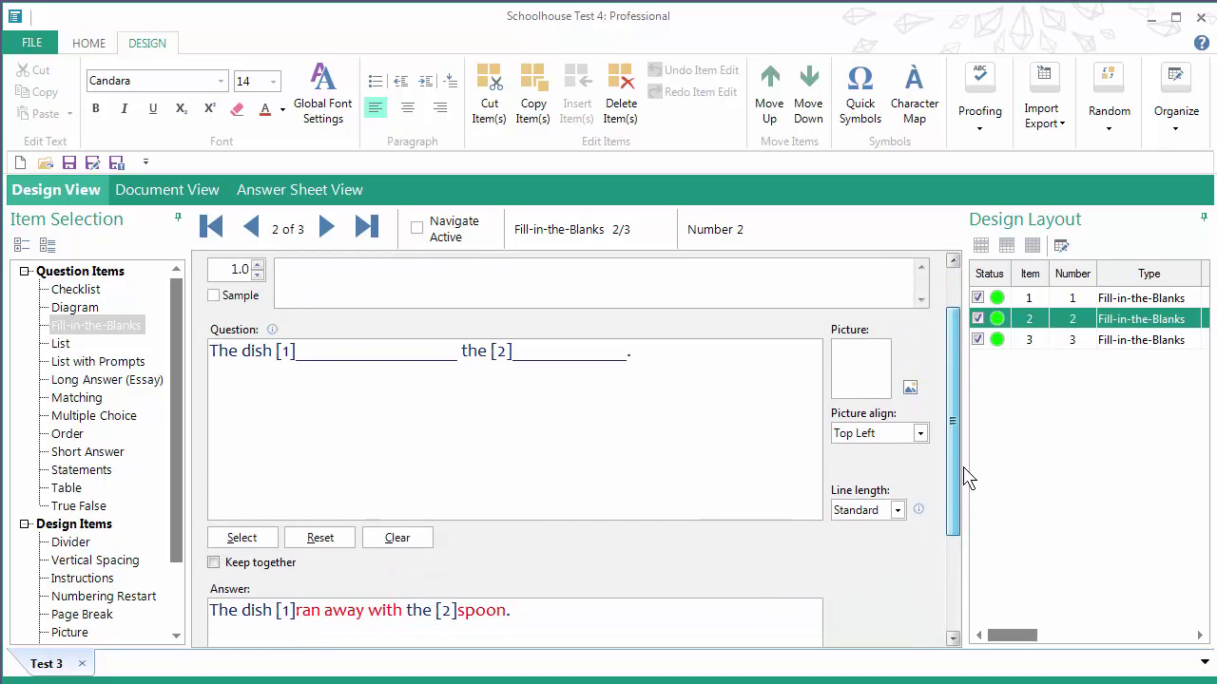
- Review questions 1–3 and preview the whole test in Document View
click(1108, 298)
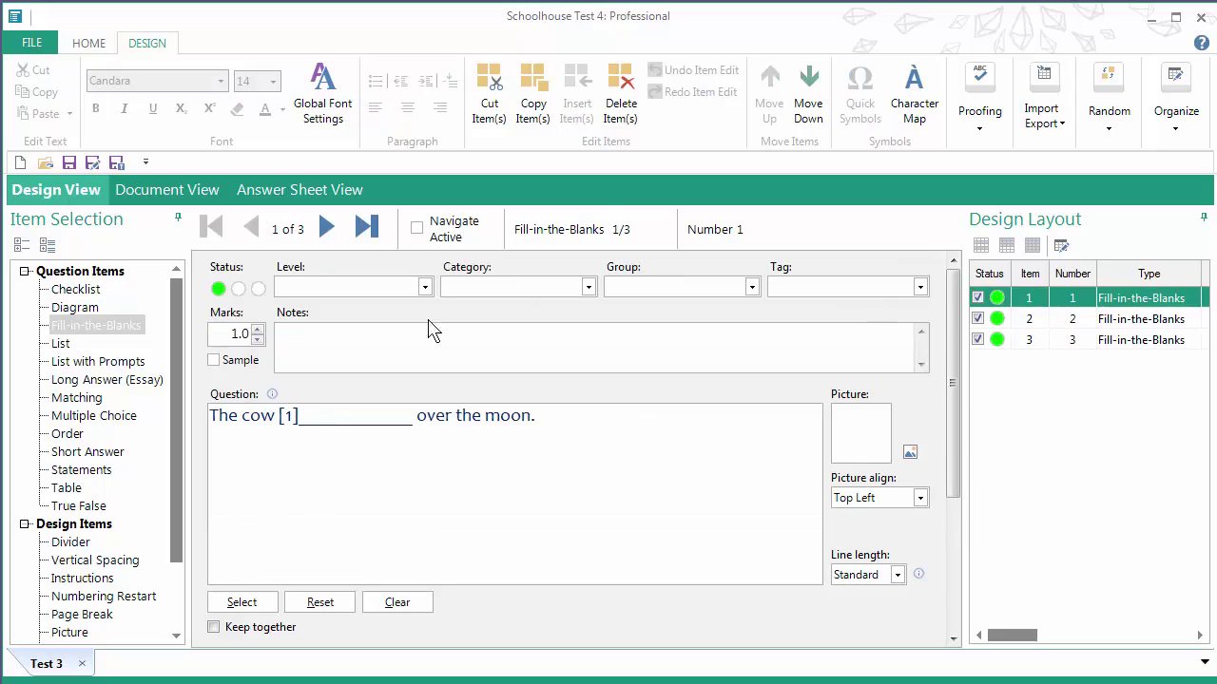
click(1124, 321)
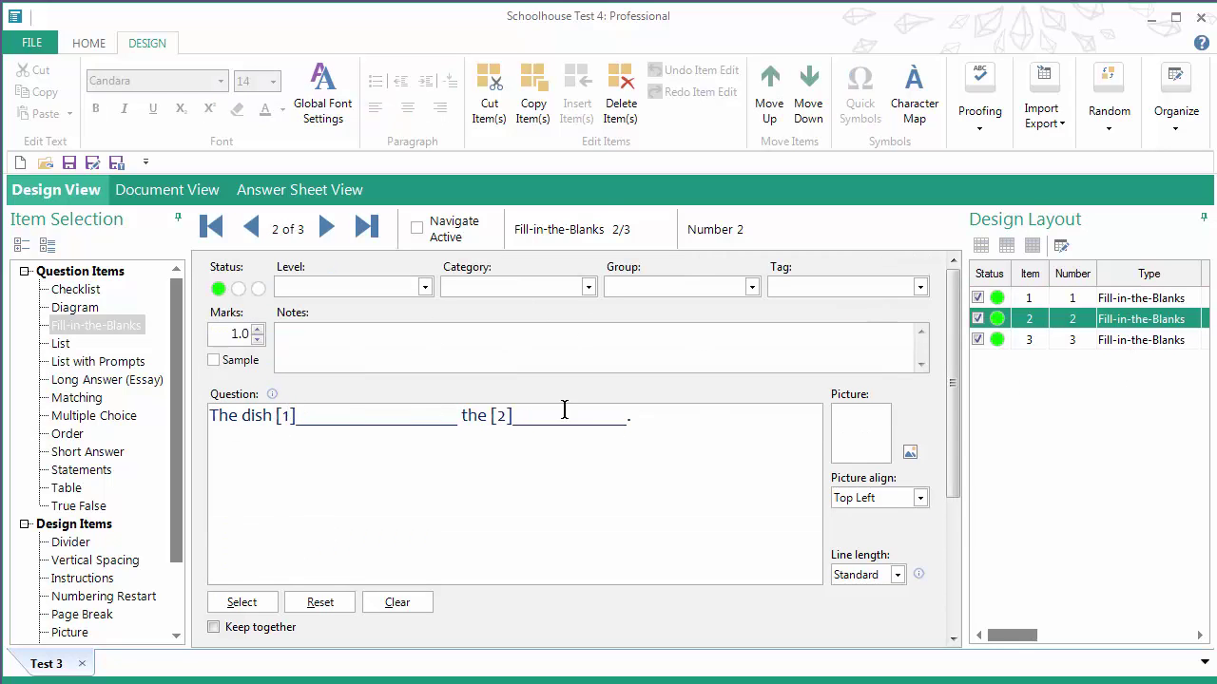
click(1125, 342)
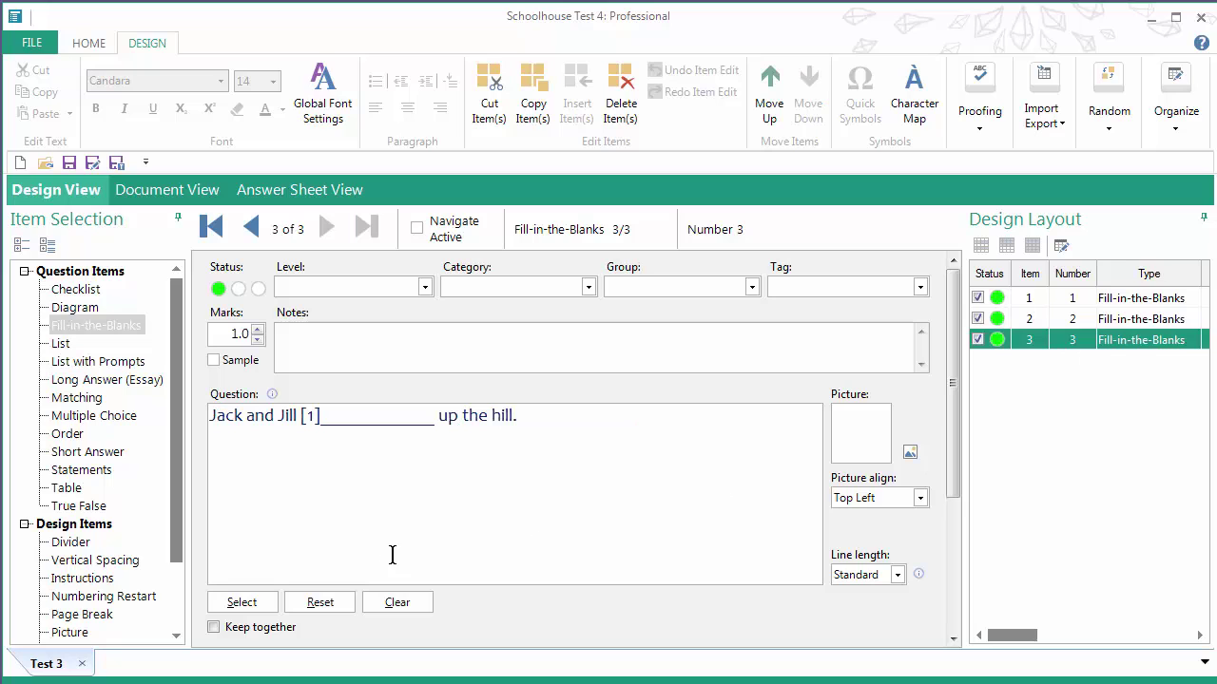
click(161, 187)
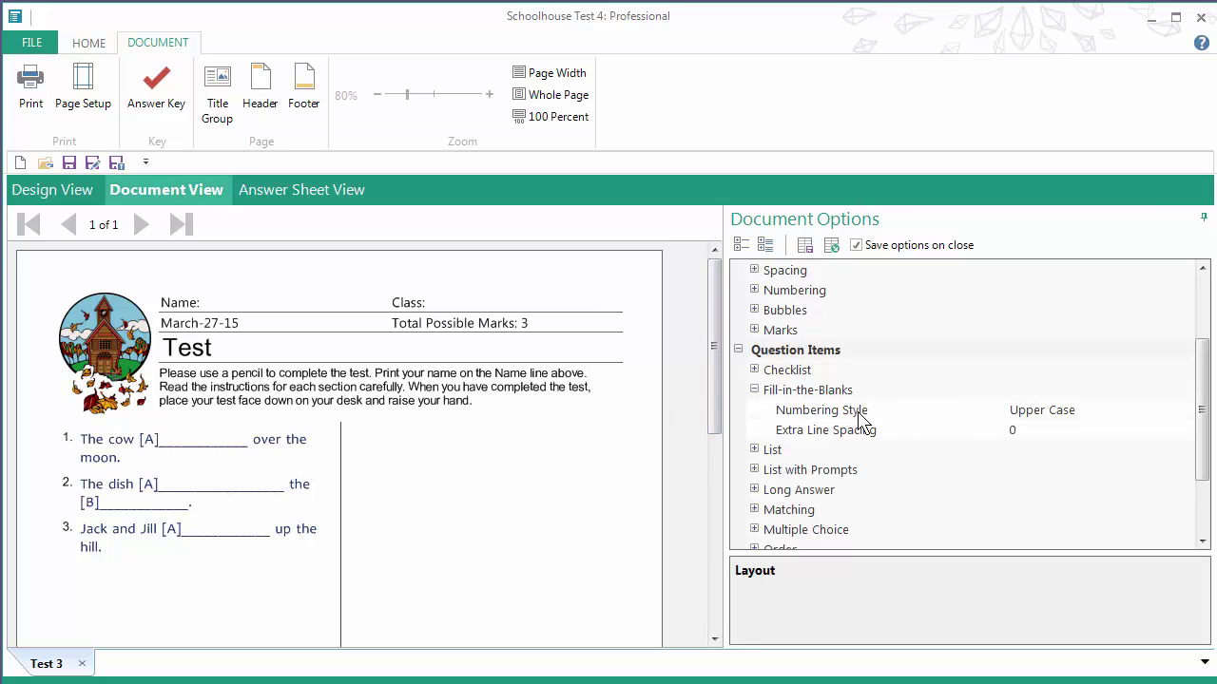
- Set Fill-in-the-Blanks numbering style to None, after trying lower case and digits, and check the answers
click(150, 104)
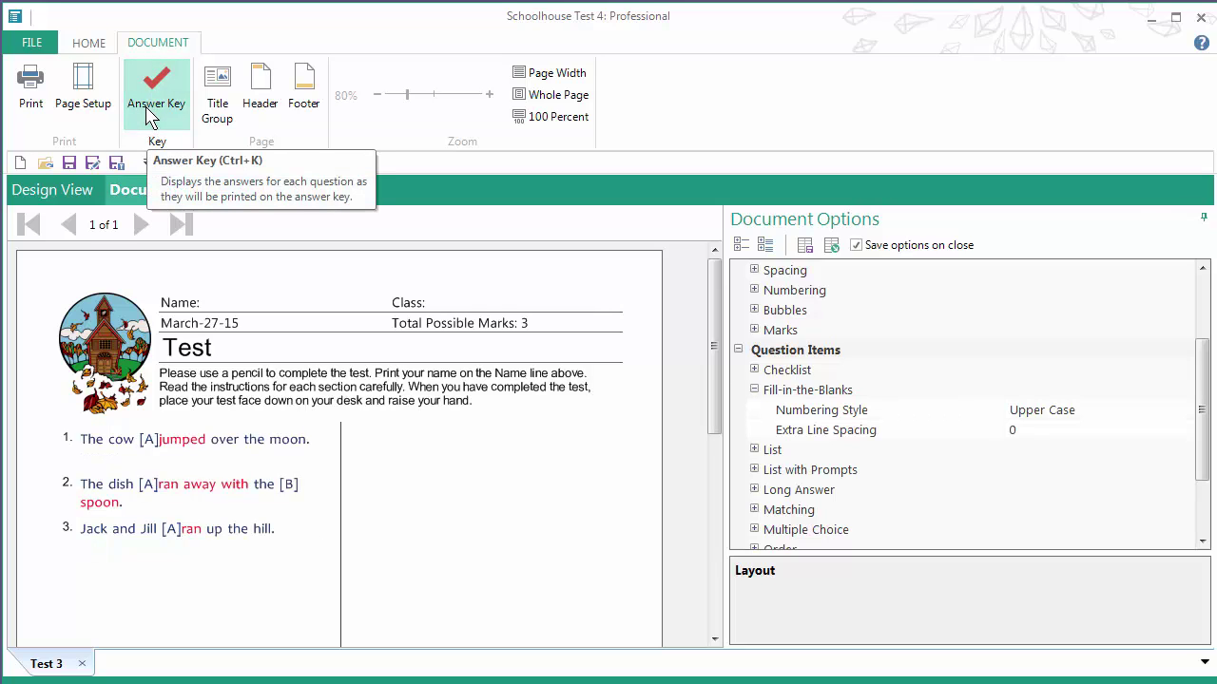
click(149, 111)
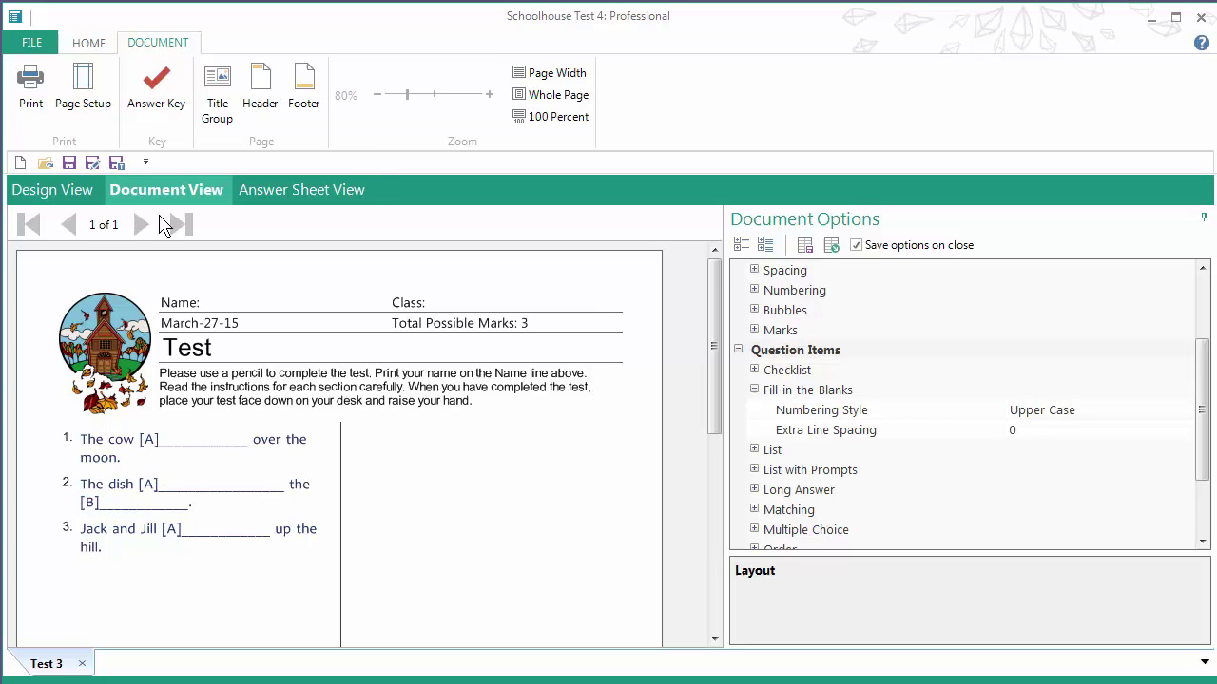
click(1118, 416)
click(1186, 410)
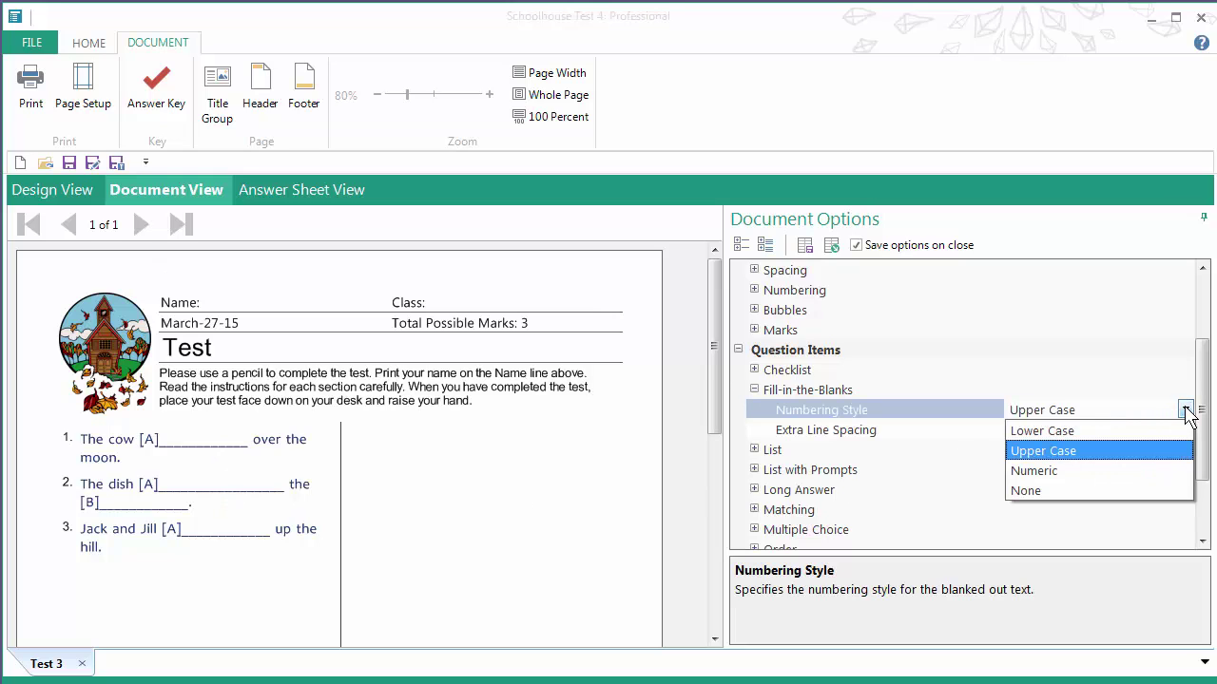
click(1056, 431)
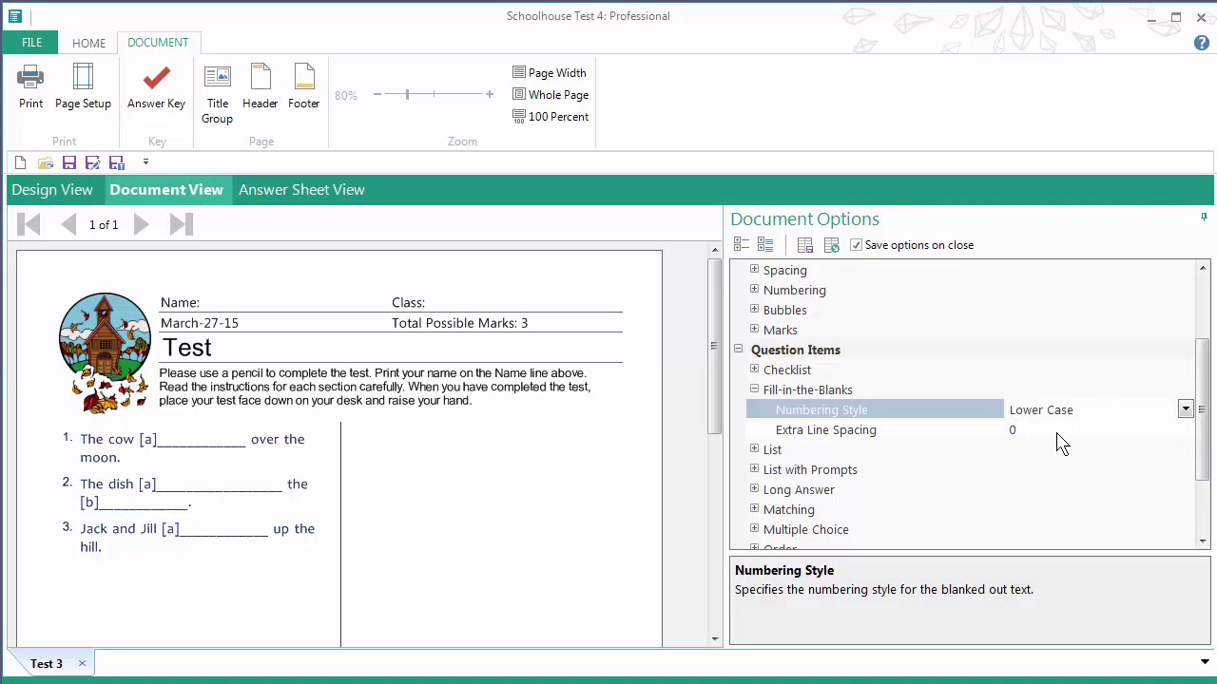
click(1186, 409)
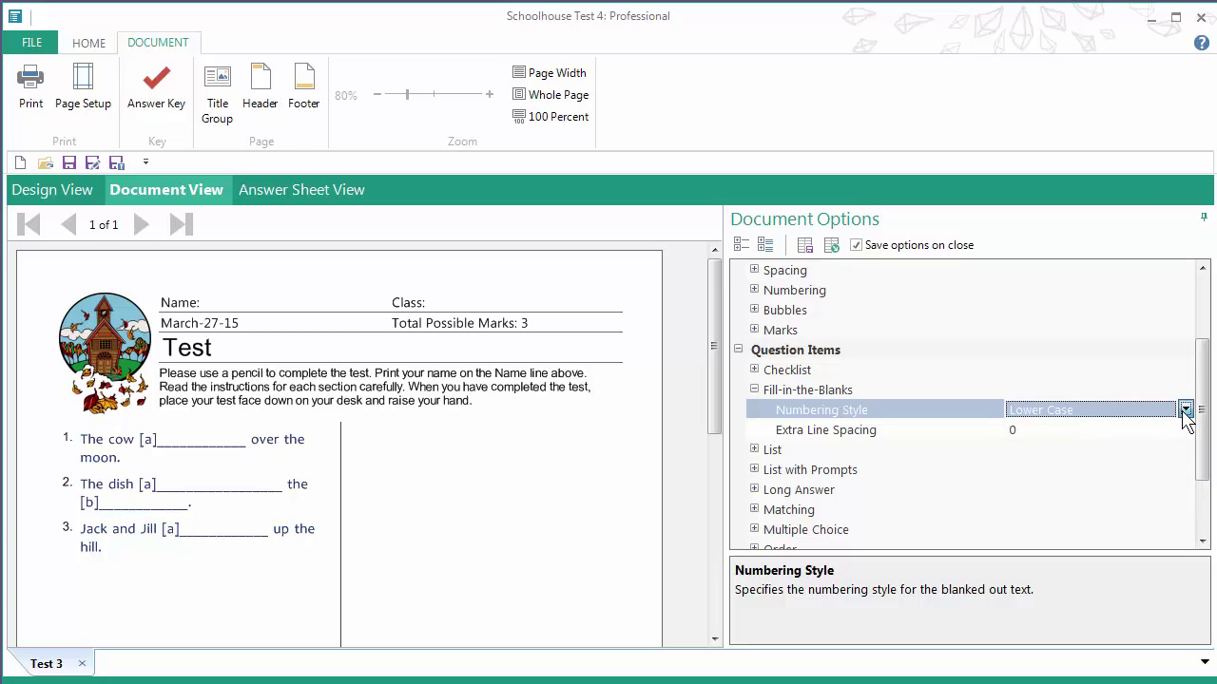
click(1056, 471)
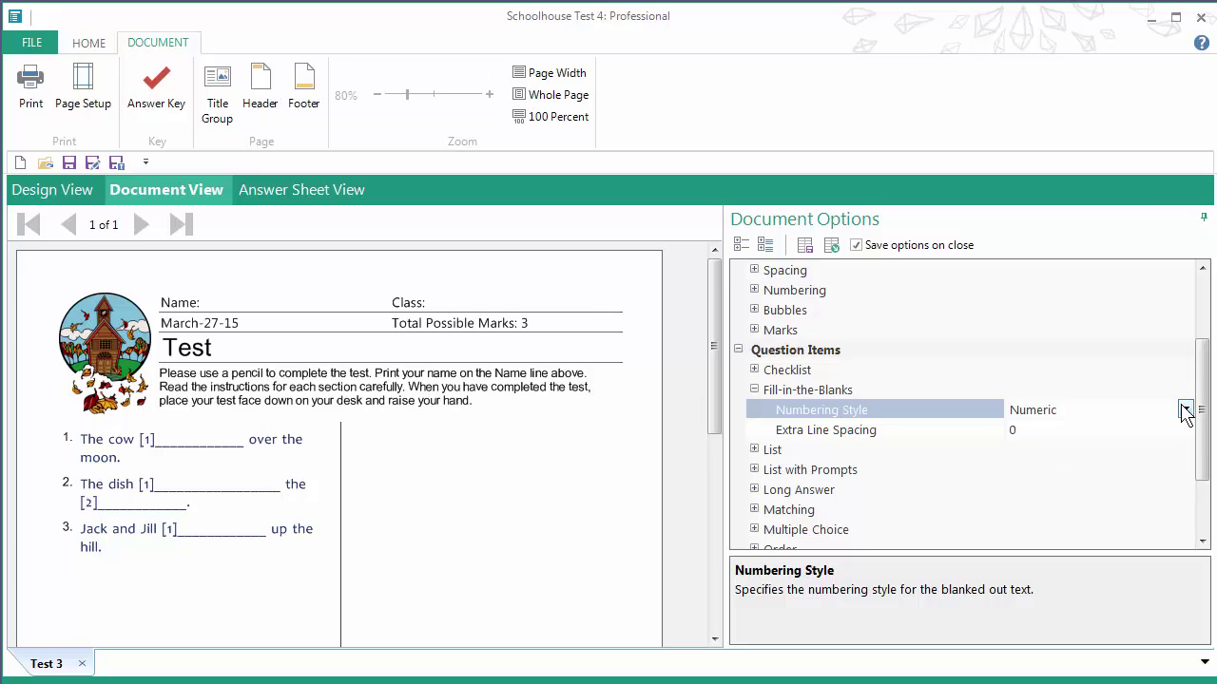
click(1186, 410)
click(1046, 491)
click(170, 110)
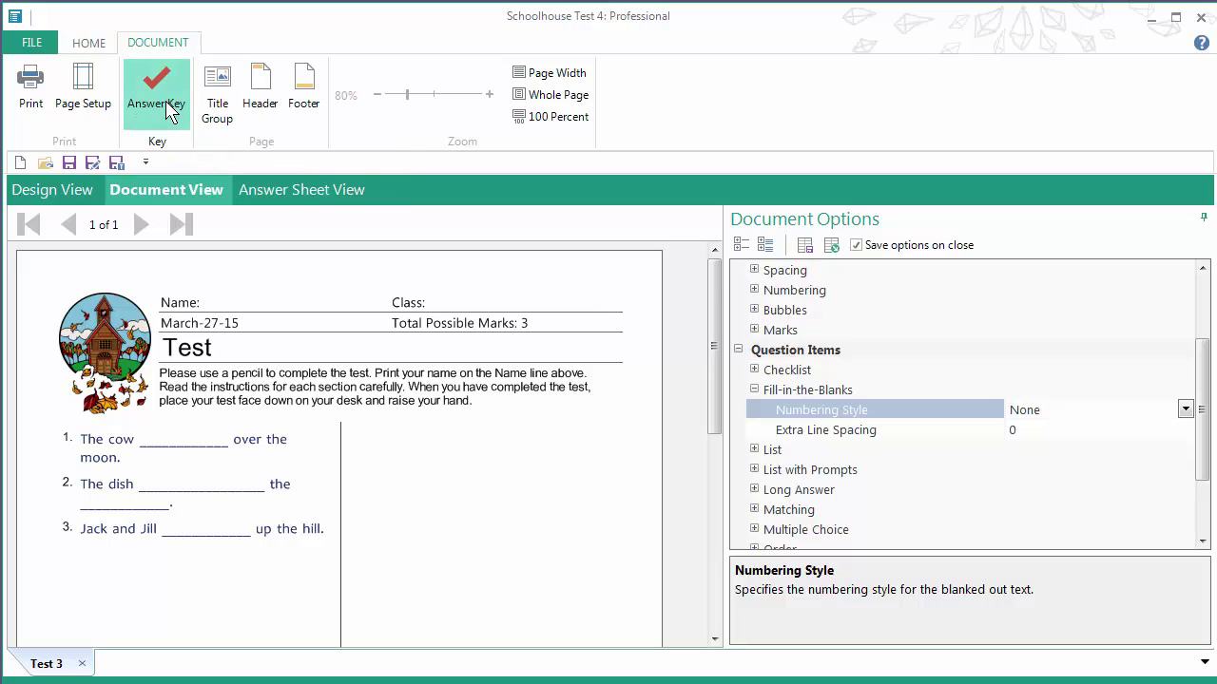
click(169, 111)
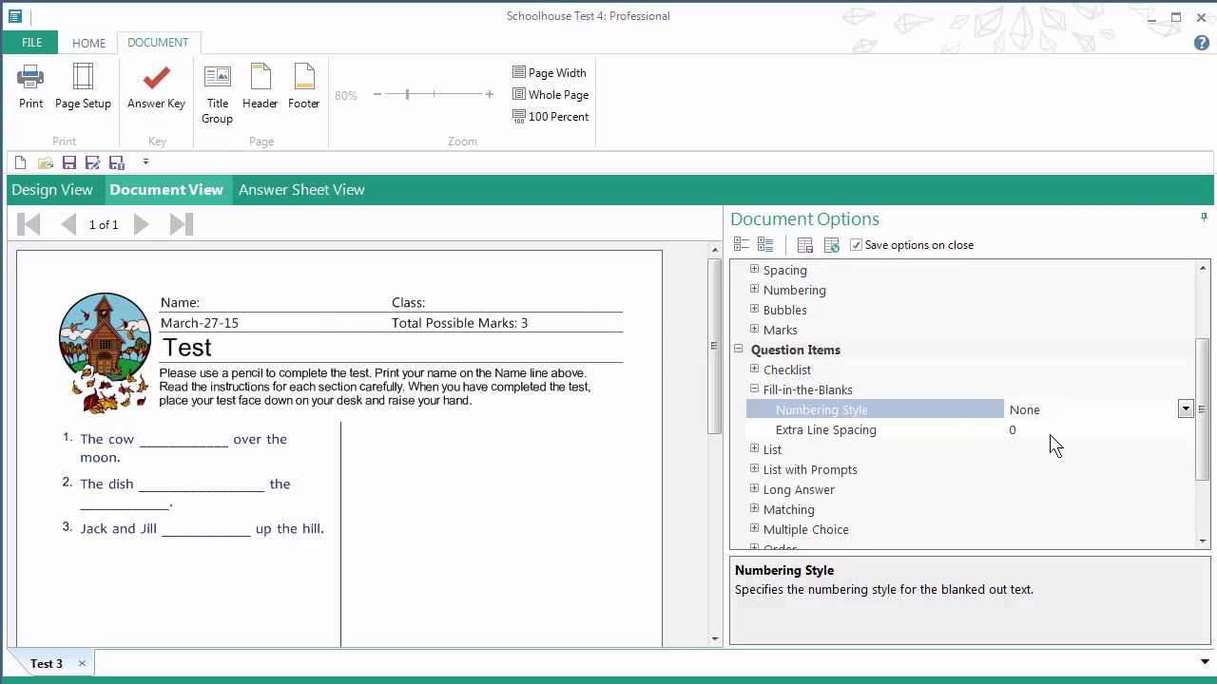
- Raise Fill-in-the-Blanks Extra Line Spacing to 7 and toggle the Answer Key to check it
click(1048, 430)
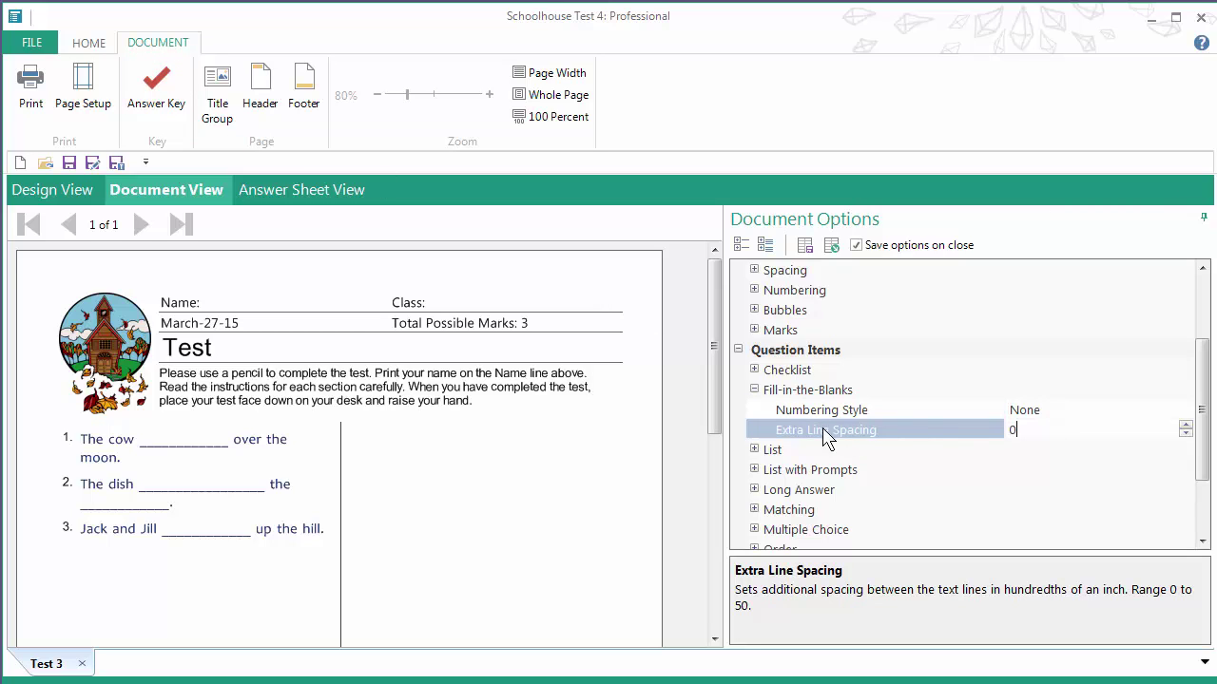
click(1186, 426)
click(1186, 426)
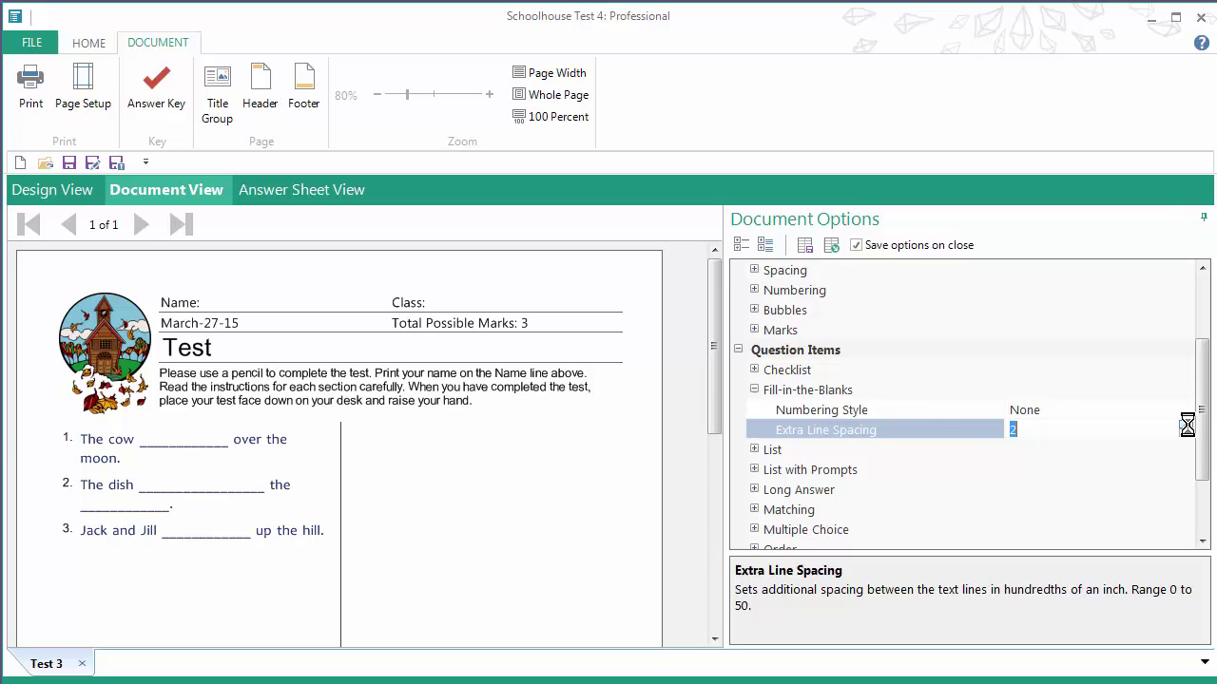
click(1187, 421)
click(1186, 422)
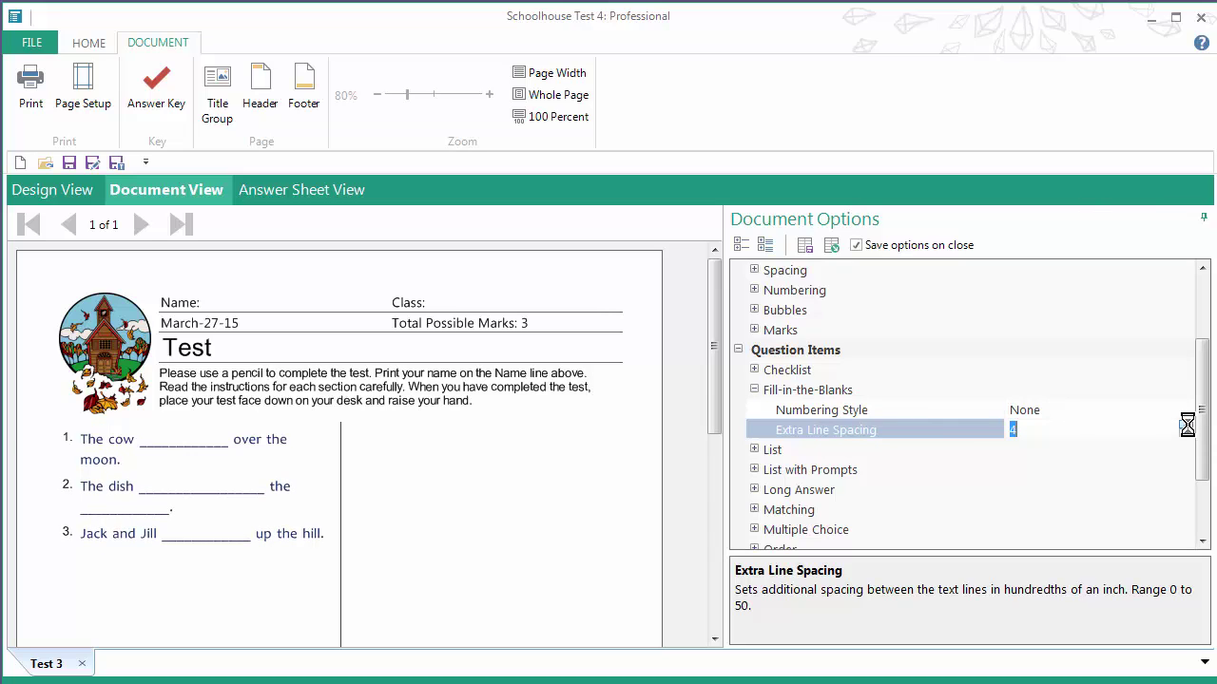
click(1186, 424)
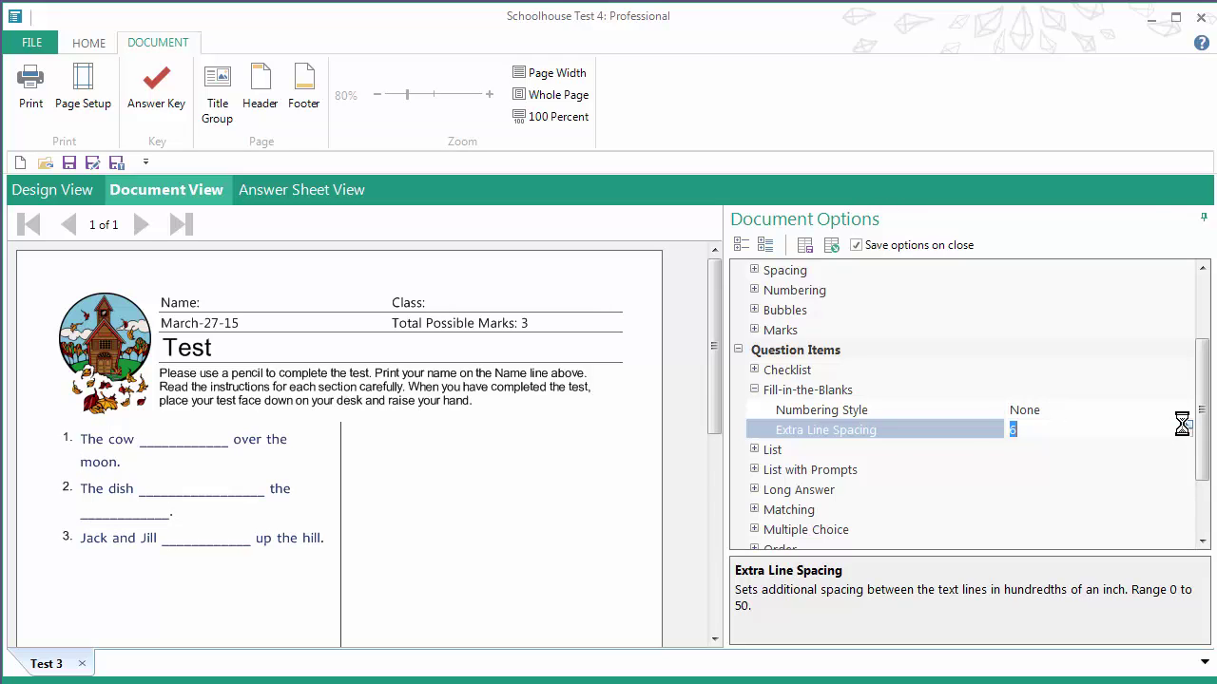
click(1185, 425)
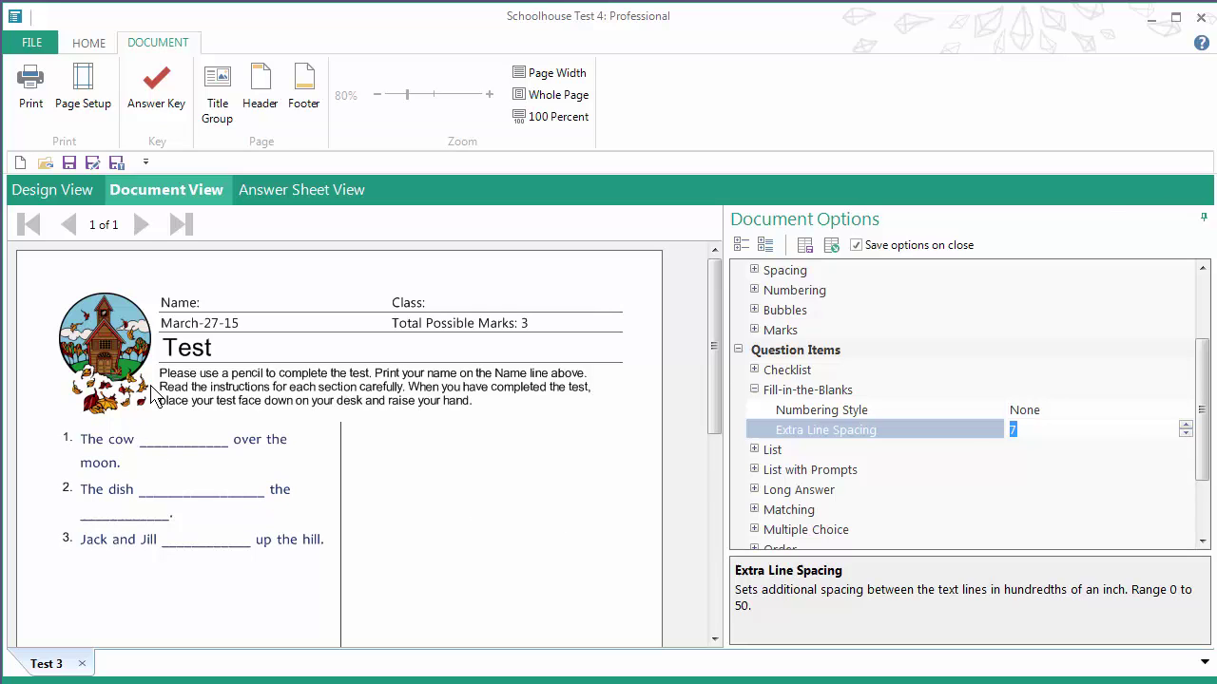
click(149, 112)
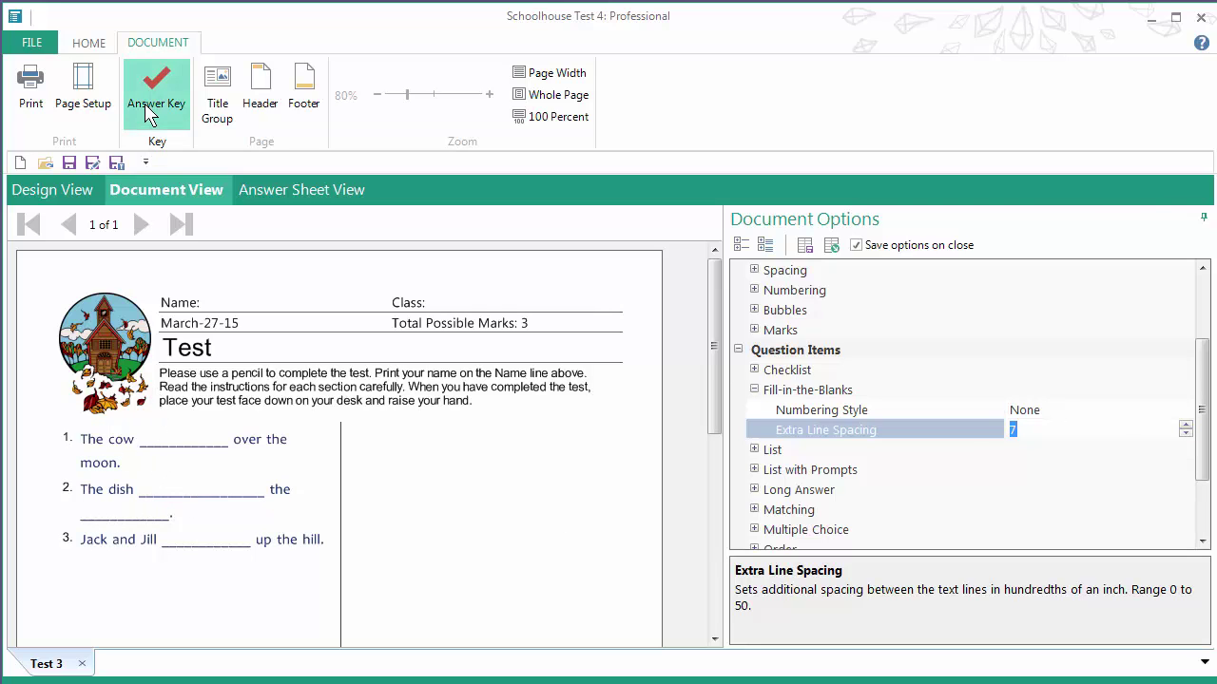
click(149, 112)
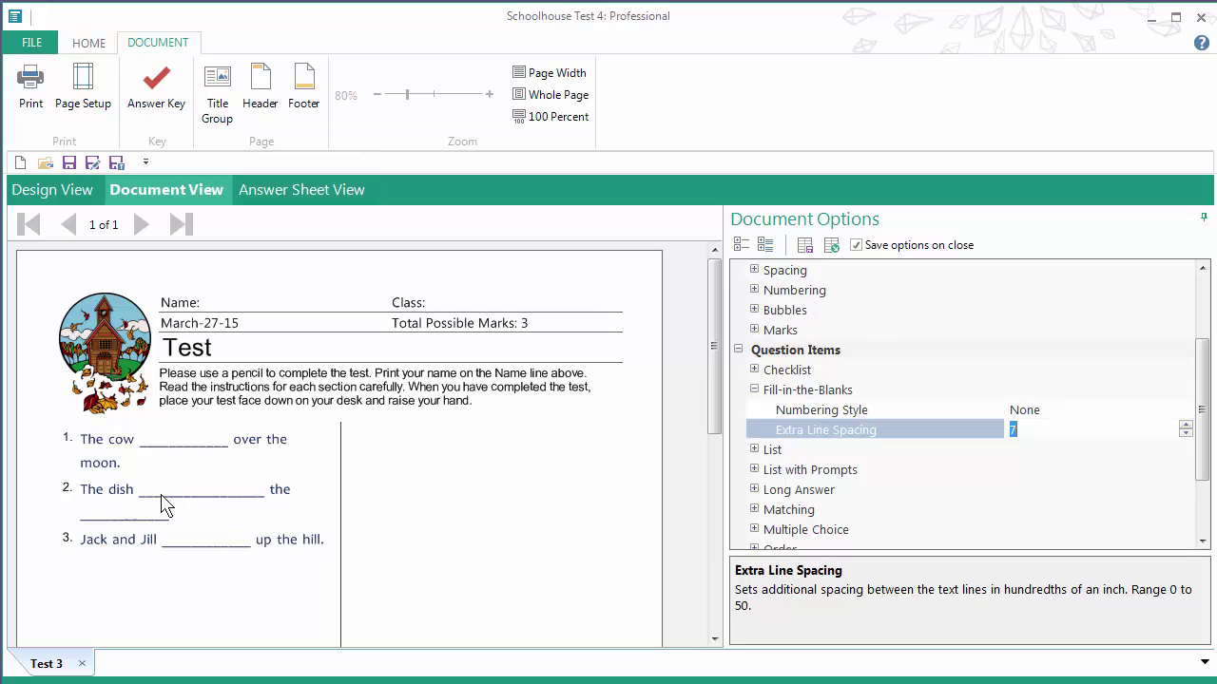
- Return to Design View, showing the third fill-in-the-blank item, 'Jack and Jill [1]____ up the hill.'
click(42, 195)
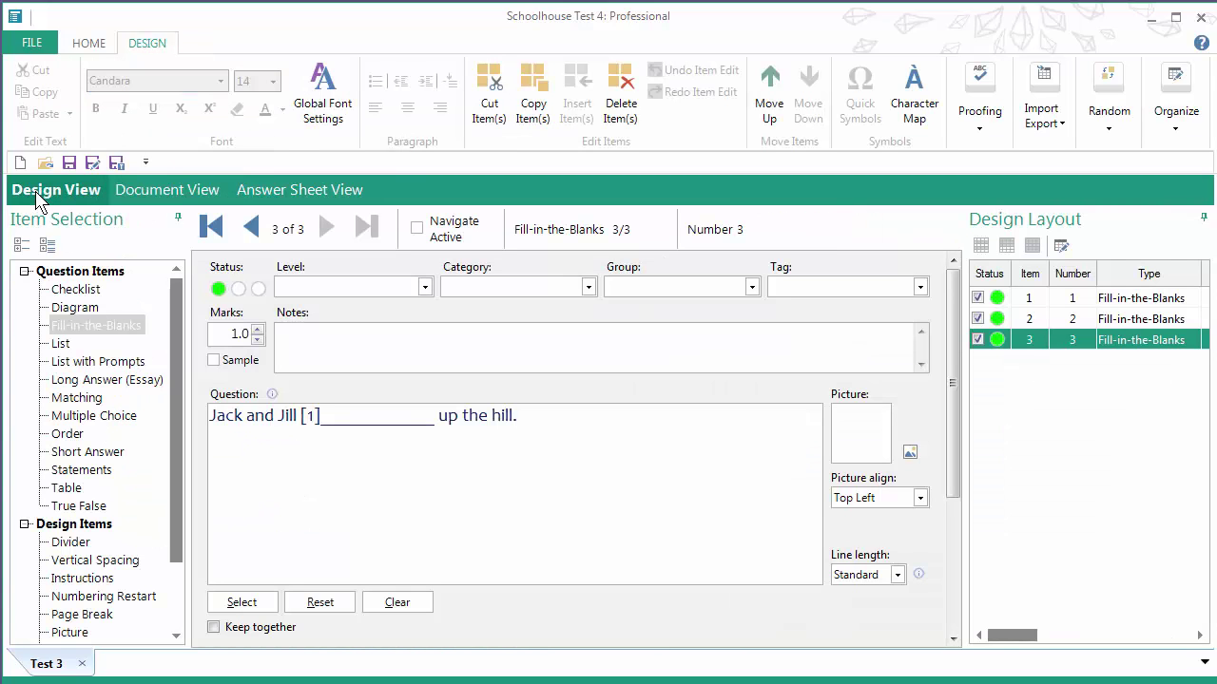